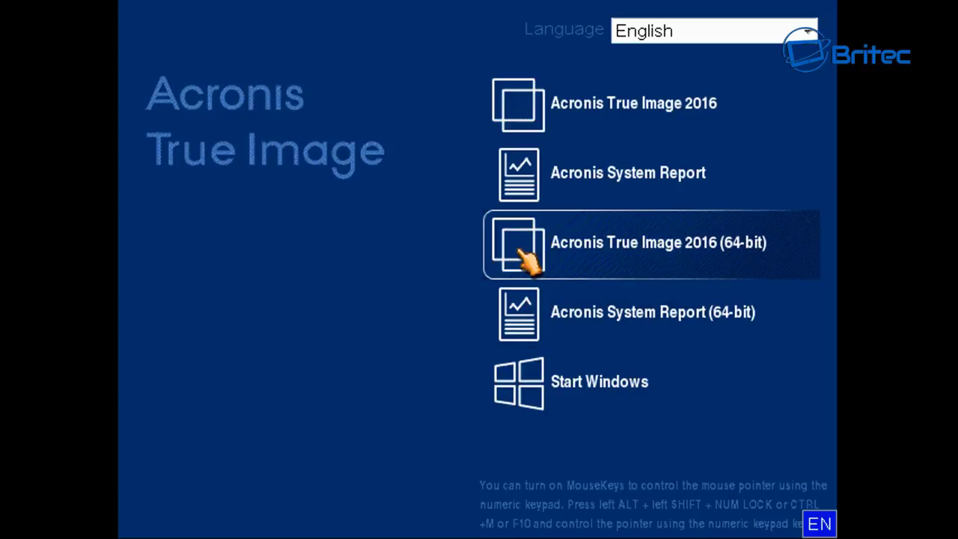
Launch Acronis True Image 2016 (64-bit) from the boot menu and show its backup options.
{"action": "left_click", "coordinate": [521, 254]}
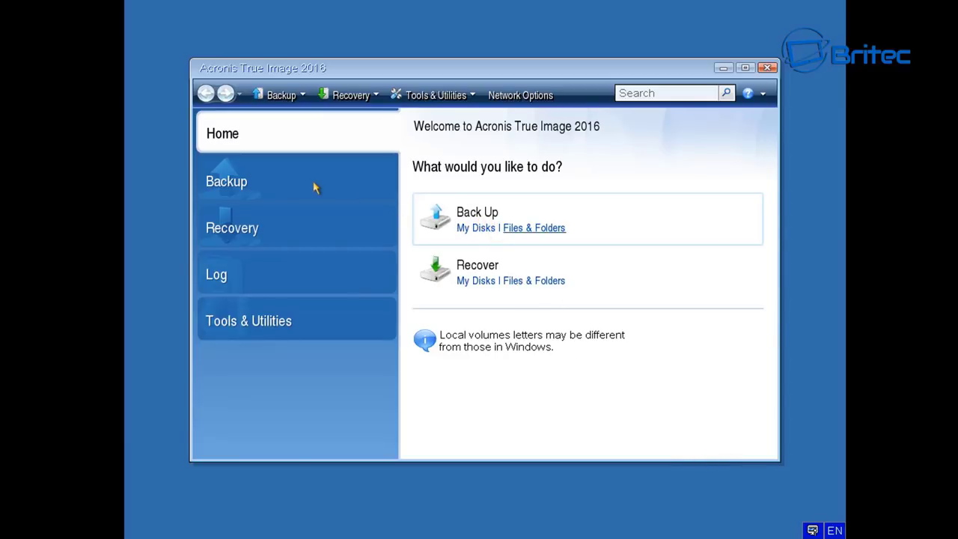
{"action": "left_click", "coordinate": [293, 187]}
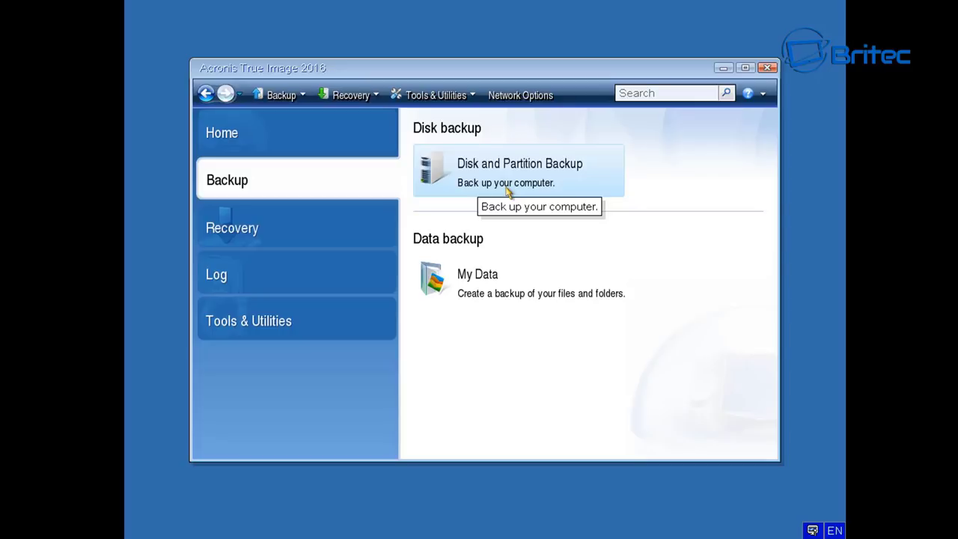
Start a My Data backup and tick the whole Users folder on Local Disk (C:).
{"action": "left_click", "coordinate": [479, 289]}
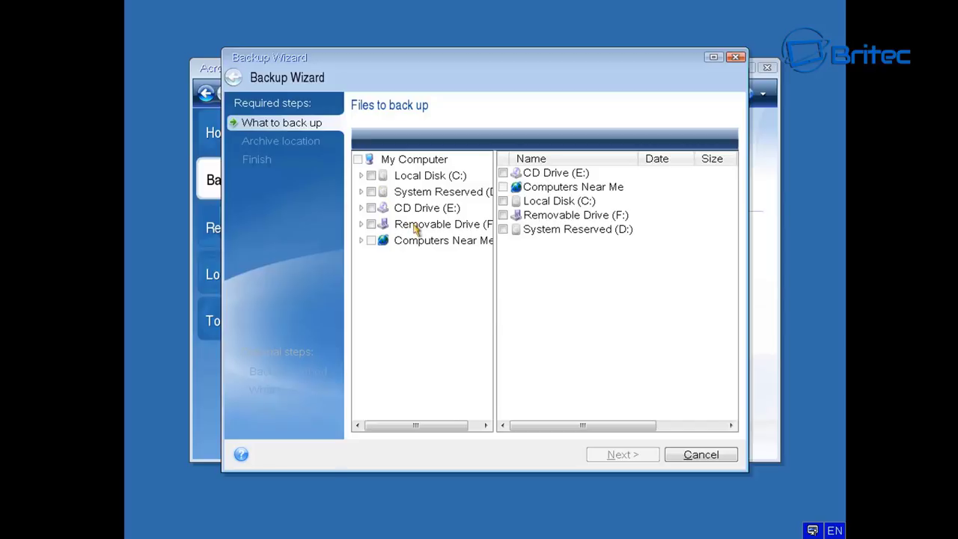
{"action": "left_click", "coordinate": [362, 175]}
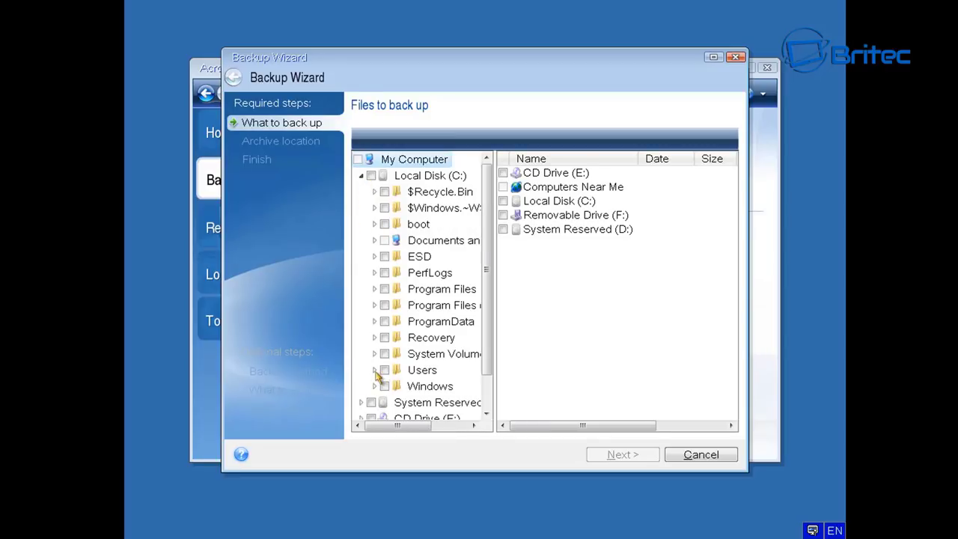
{"action": "left_click", "coordinate": [374, 370]}
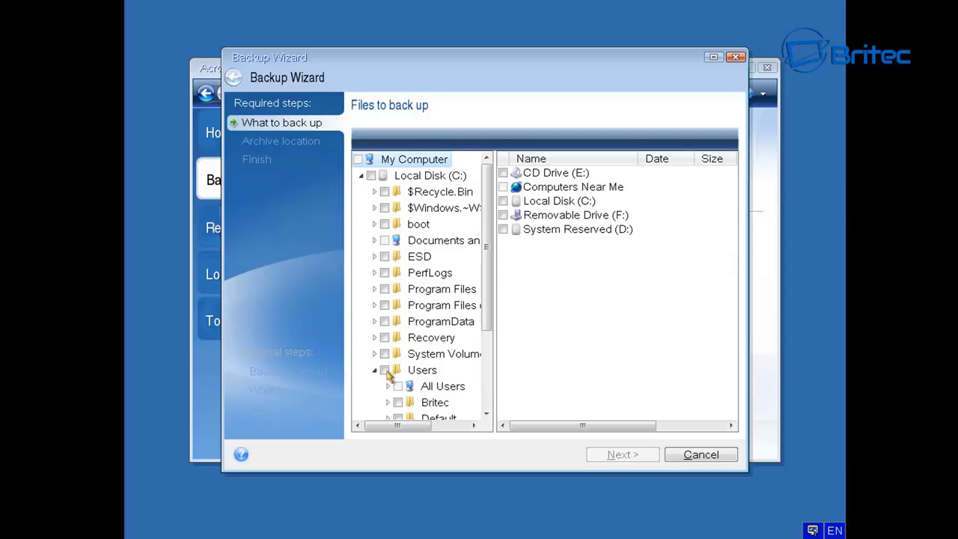
{"action": "left_click", "coordinate": [384, 369]}
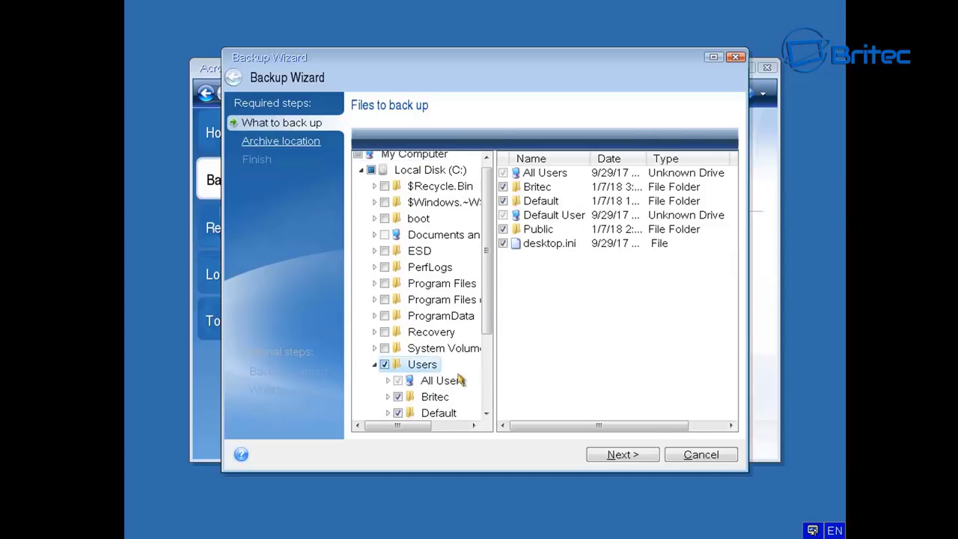
{"action": "scroll", "coordinate": [459, 376], "scroll_direction": "down", "scroll_amount": 2}
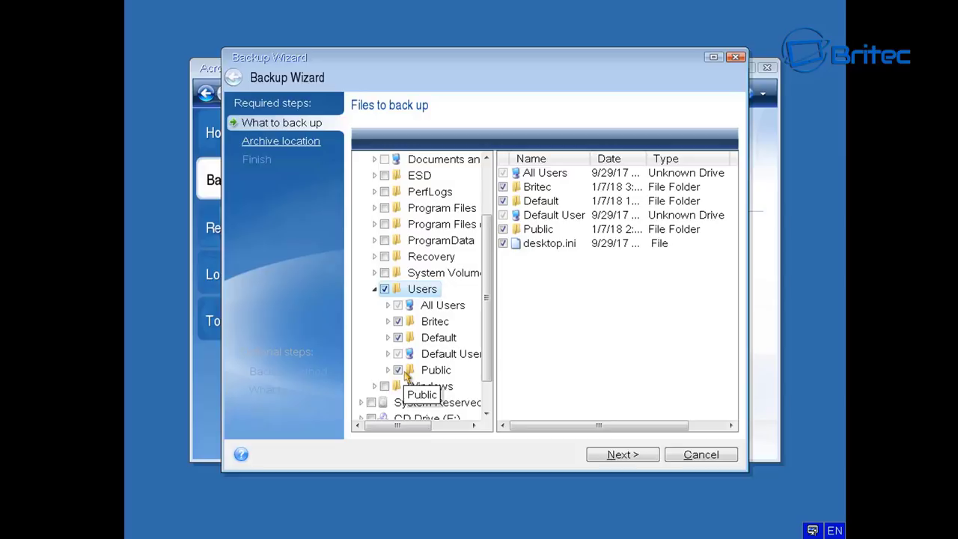
Exclude the Default and Public folders from the backup and continue to the target step.
{"action": "left_click", "coordinate": [435, 322]}
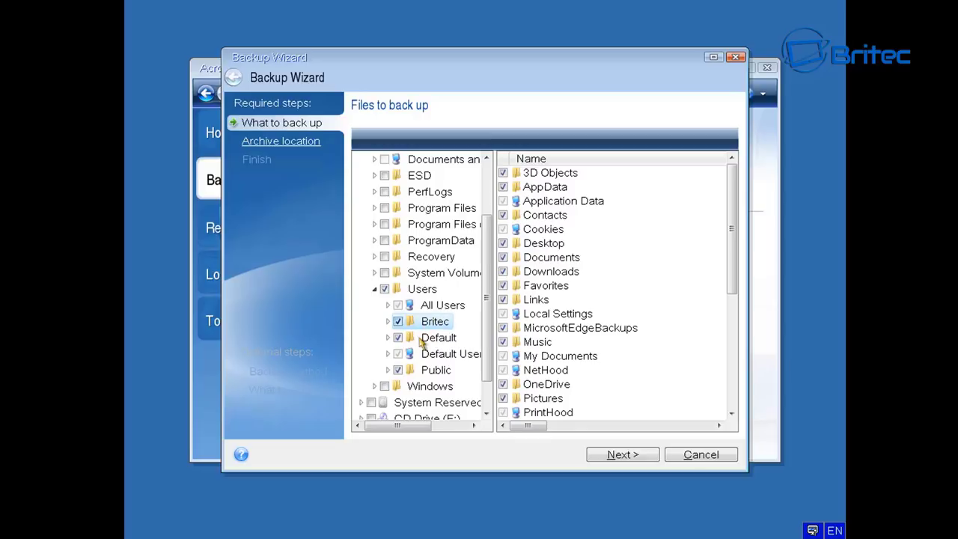
{"action": "left_click", "coordinate": [398, 338]}
{"action": "left_click", "coordinate": [400, 358]}
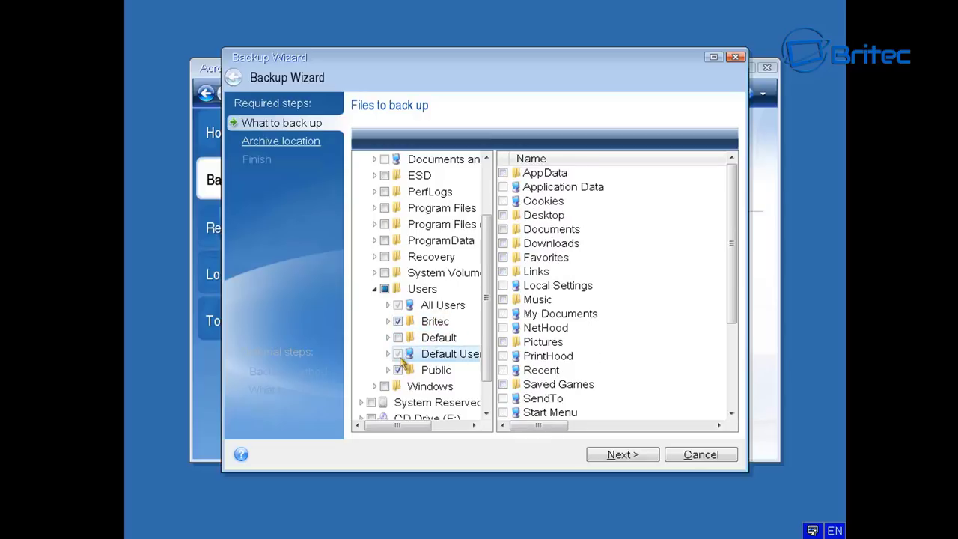
{"action": "left_click", "coordinate": [397, 370]}
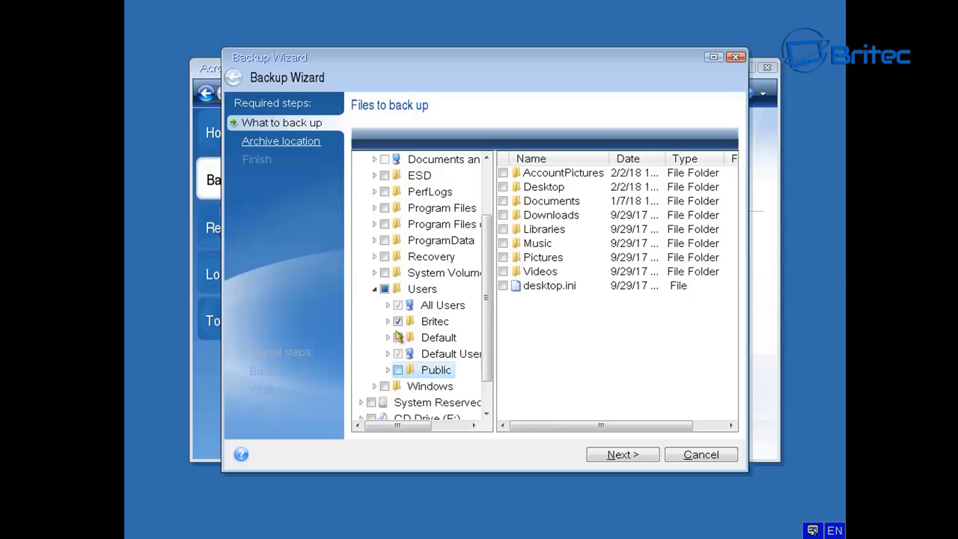
{"action": "left_click", "coordinate": [430, 323]}
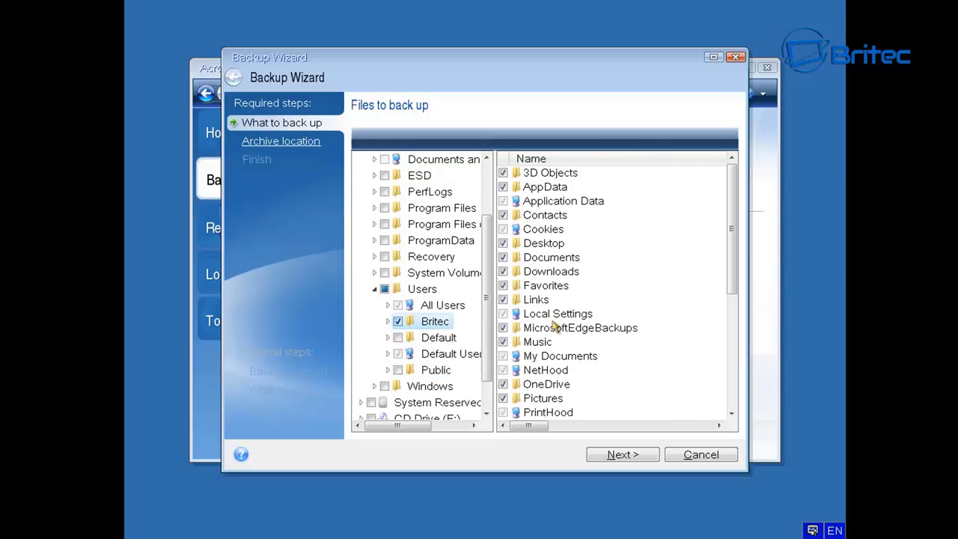
{"action": "scroll", "coordinate": [563, 314], "scroll_direction": "down", "scroll_amount": 1}
{"action": "scroll", "coordinate": [562, 321], "scroll_direction": "down", "scroll_amount": 2}
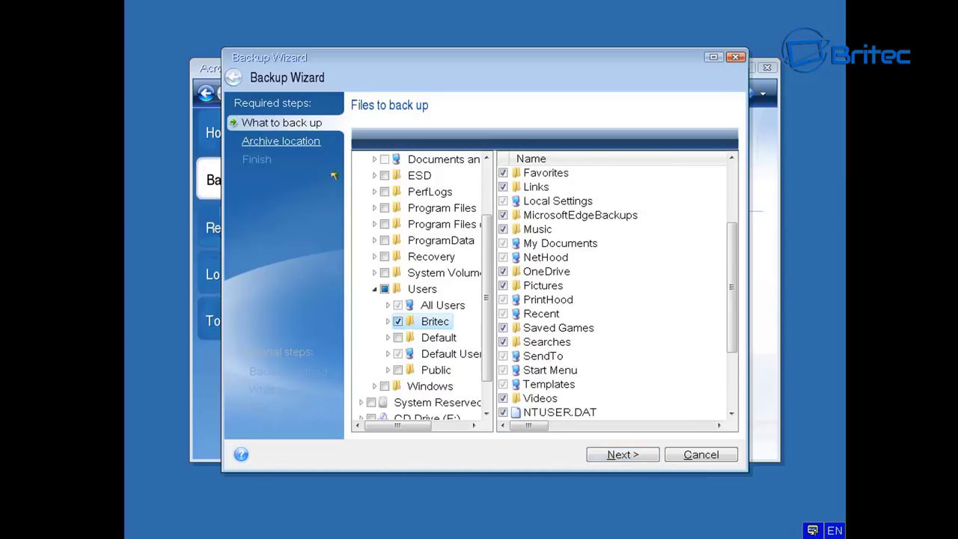
{"action": "left_click", "coordinate": [618, 455]}
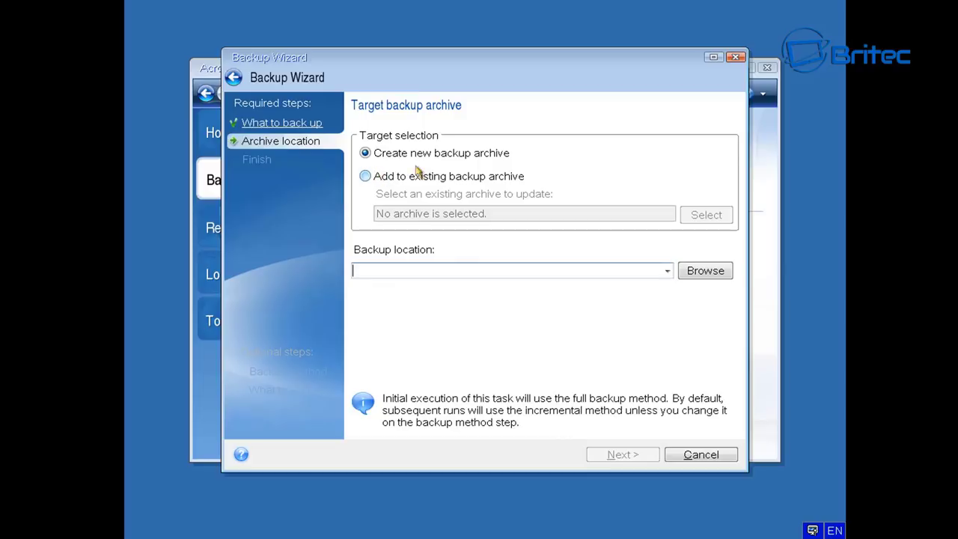
Open the Browse for Location dialog for the backup destination.
{"action": "left_click", "coordinate": [703, 275]}
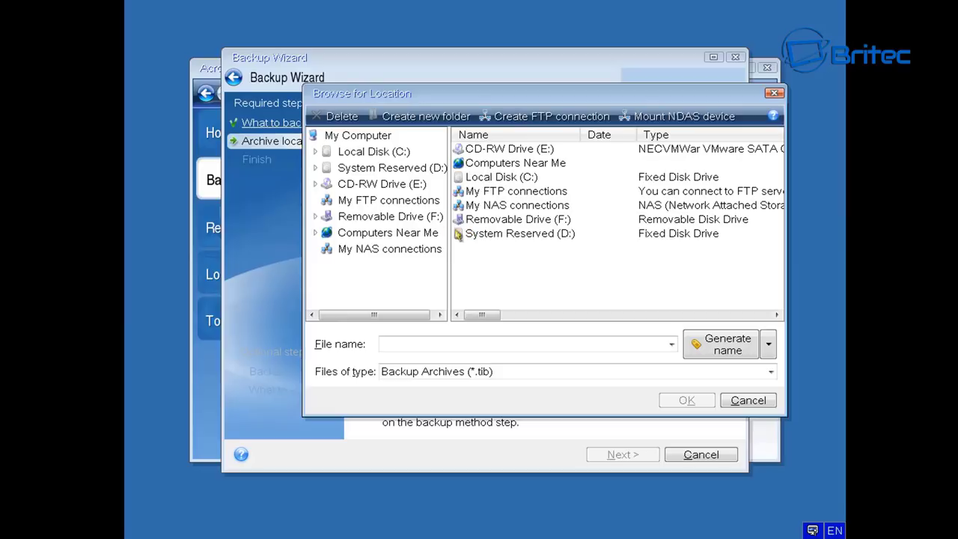
Choose Removable Drive (F:) with the generated name MyBackup.tib as the backup location.
{"action": "left_click", "coordinate": [417, 217]}
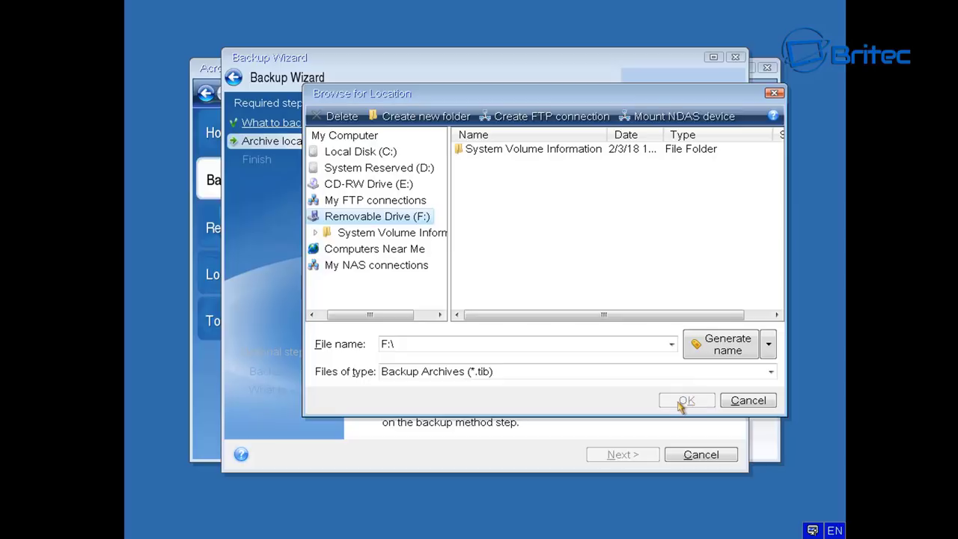
{"action": "left_click", "coordinate": [376, 235]}
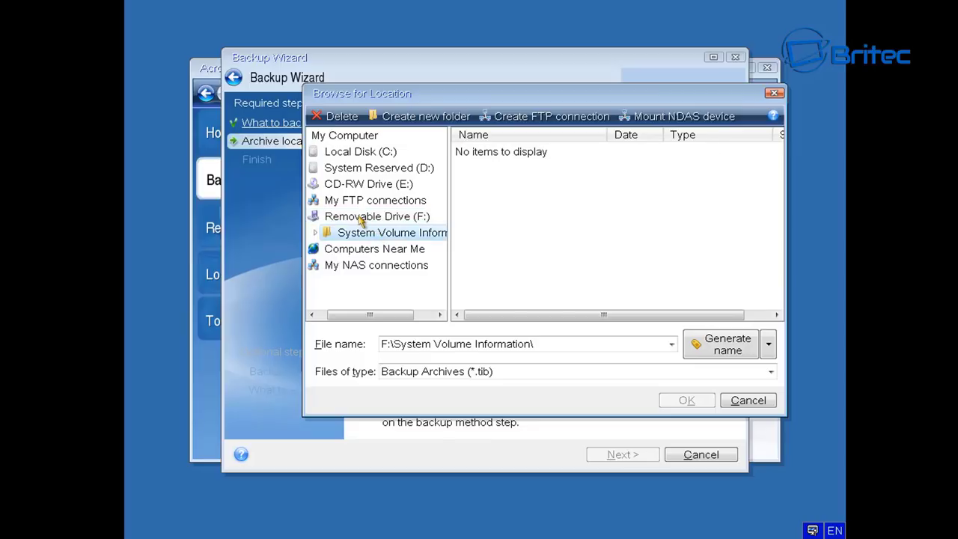
{"action": "left_click", "coordinate": [359, 218]}
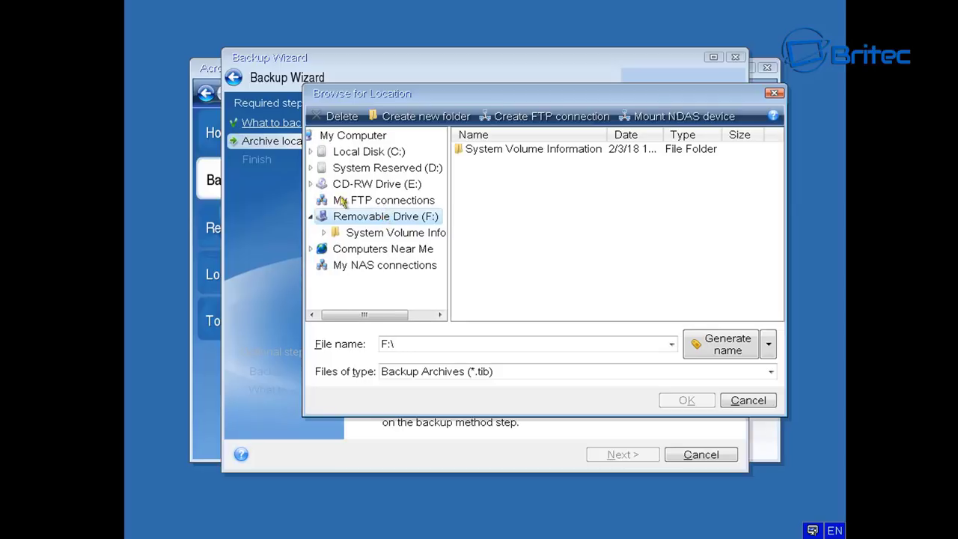
{"action": "left_click", "coordinate": [312, 168]}
{"action": "left_click", "coordinate": [312, 167]}
{"action": "left_click", "coordinate": [727, 350]}
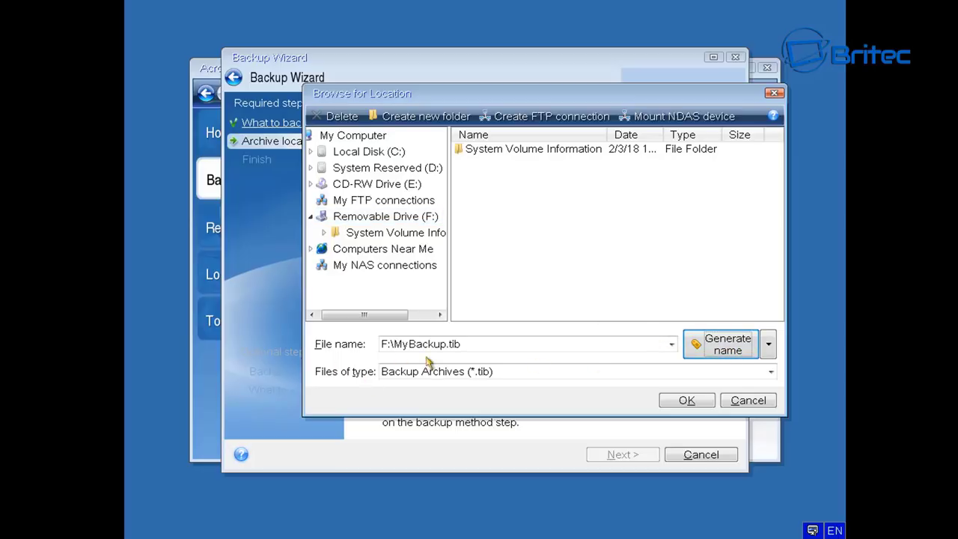
{"action": "left_click", "coordinate": [682, 400]}
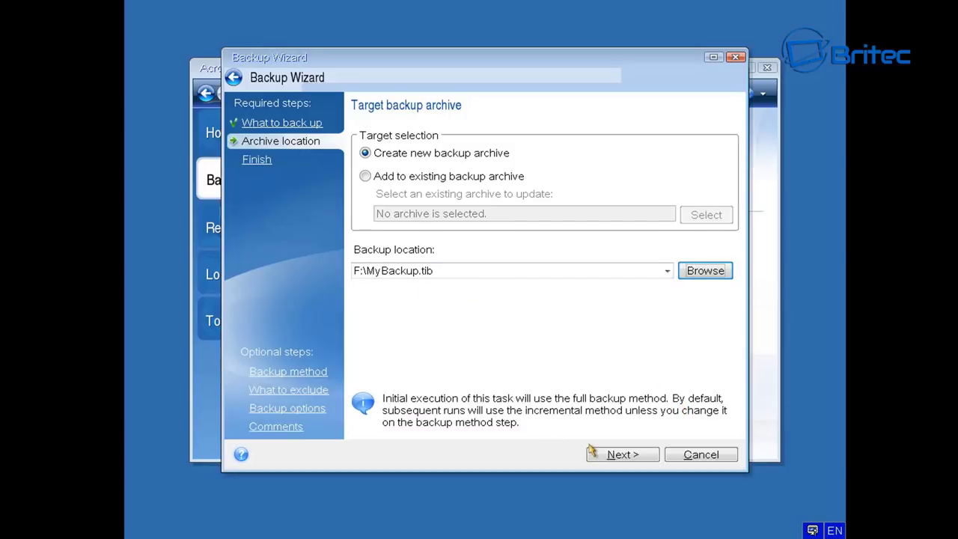
Accept the backup summary and begin writing the archive to drive F:.
{"action": "left_click", "coordinate": [619, 454]}
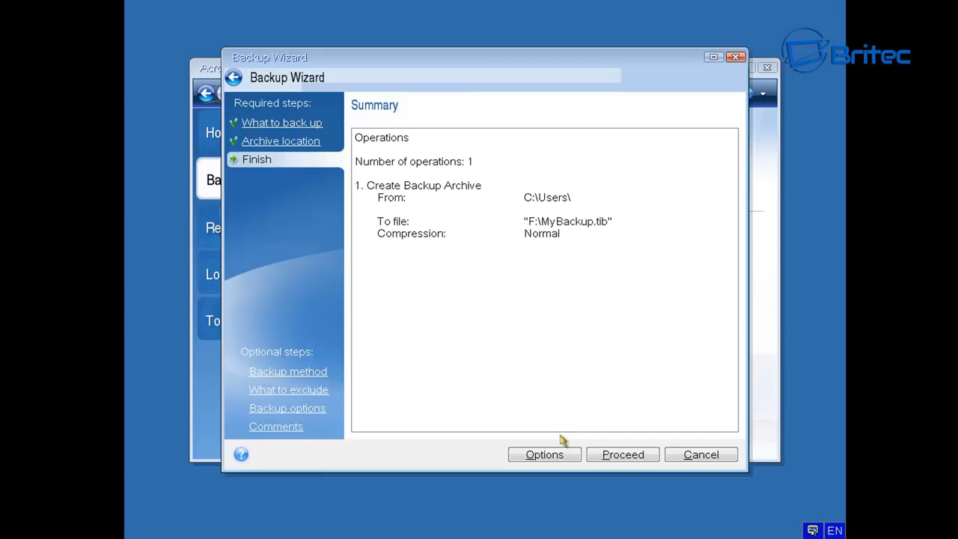
{"action": "left_click", "coordinate": [622, 457]}
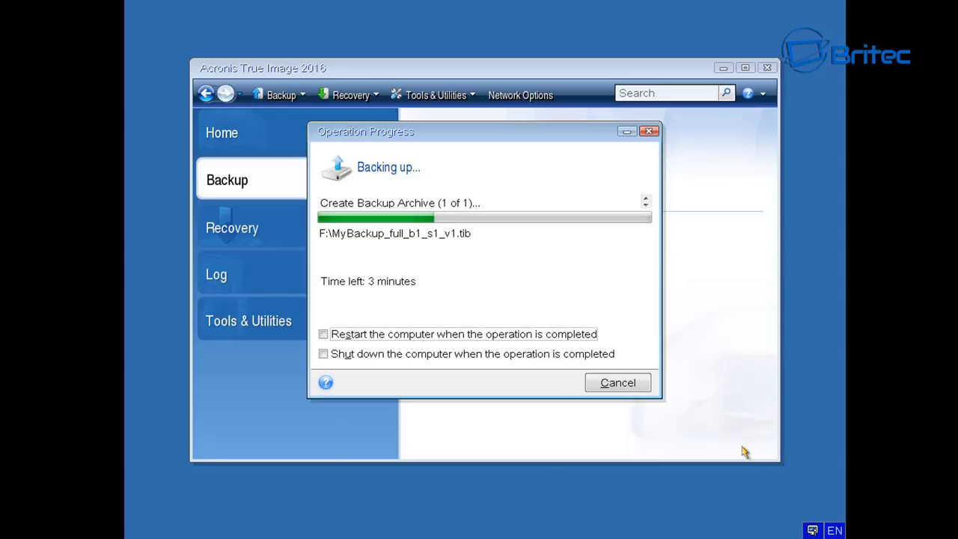
Make the computer restart instead of shutting down when the backup completes.
{"action": "left_click", "coordinate": [323, 353]}
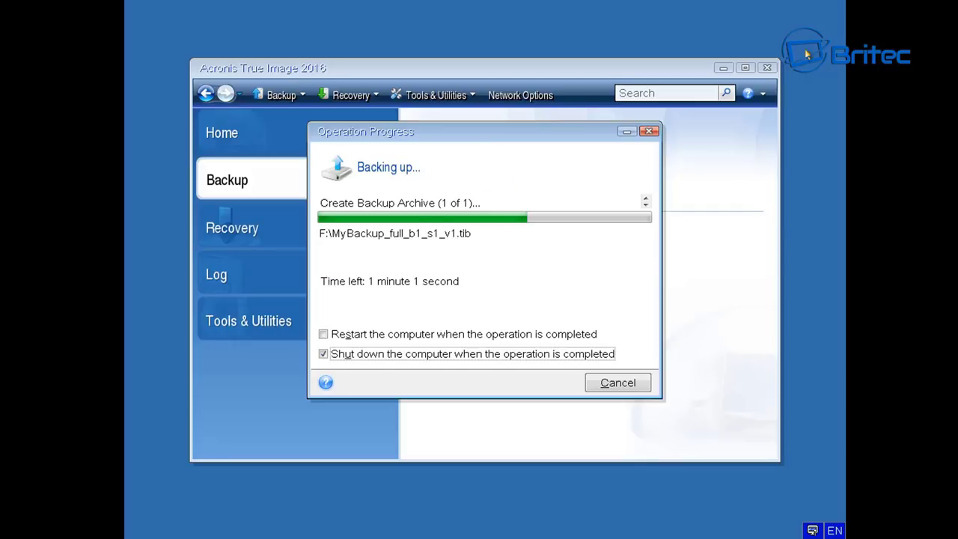
{"action": "left_click", "coordinate": [323, 333]}
{"action": "left_click", "coordinate": [323, 353]}
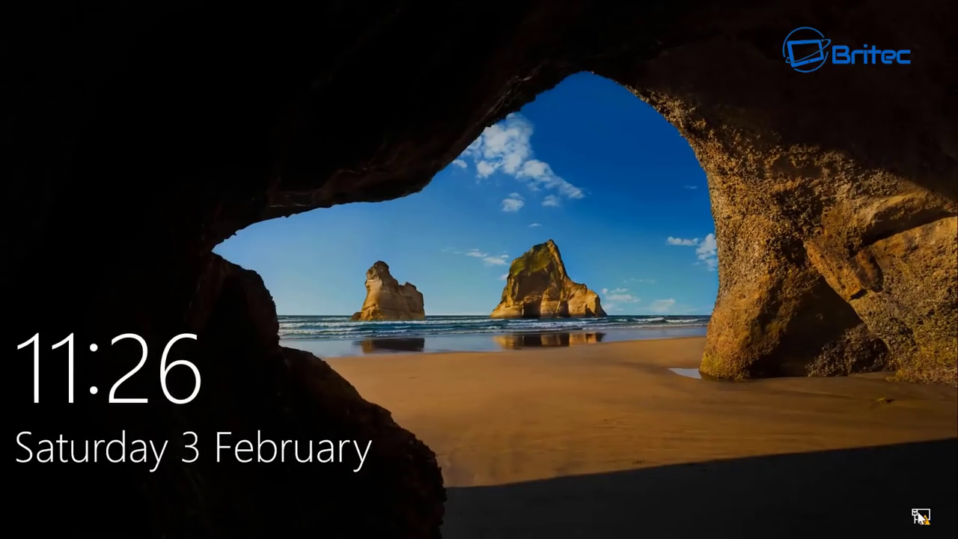
From the Windows 10 sign-in screen, Shift-restart the PC into recovery options.
{"action": "left_click", "coordinate": [920, 516]}
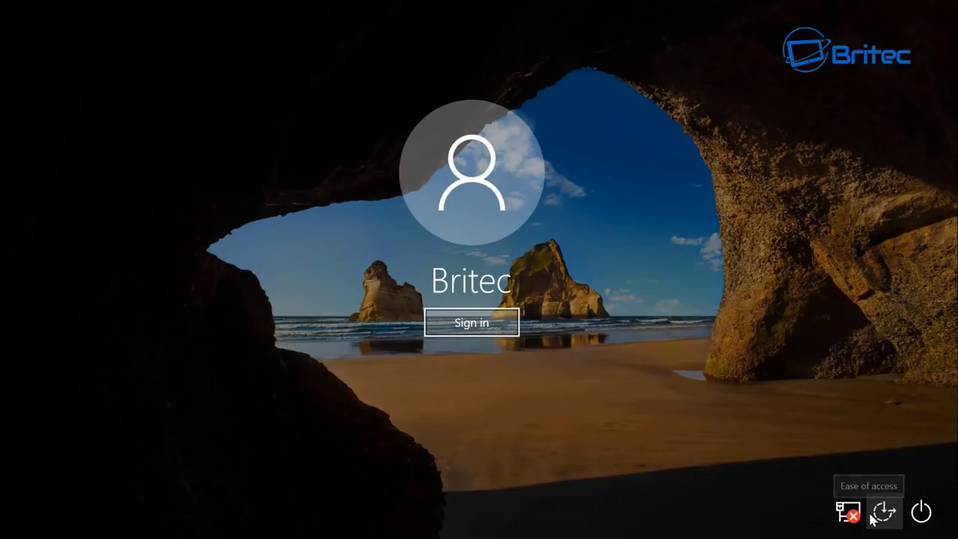
{"action": "left_click", "coordinate": [933, 503]}
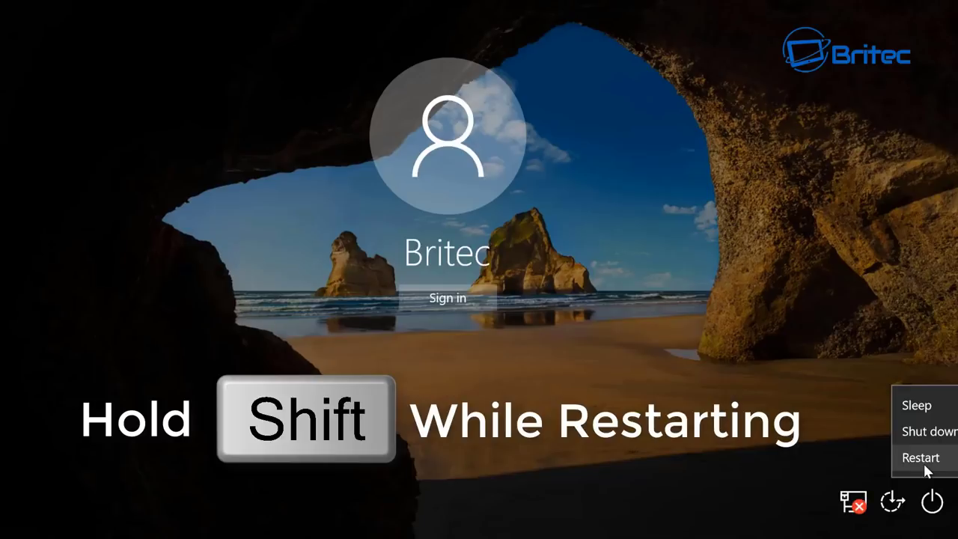
{"action": "left_click", "coordinate": [925, 469], "text": "shift"}
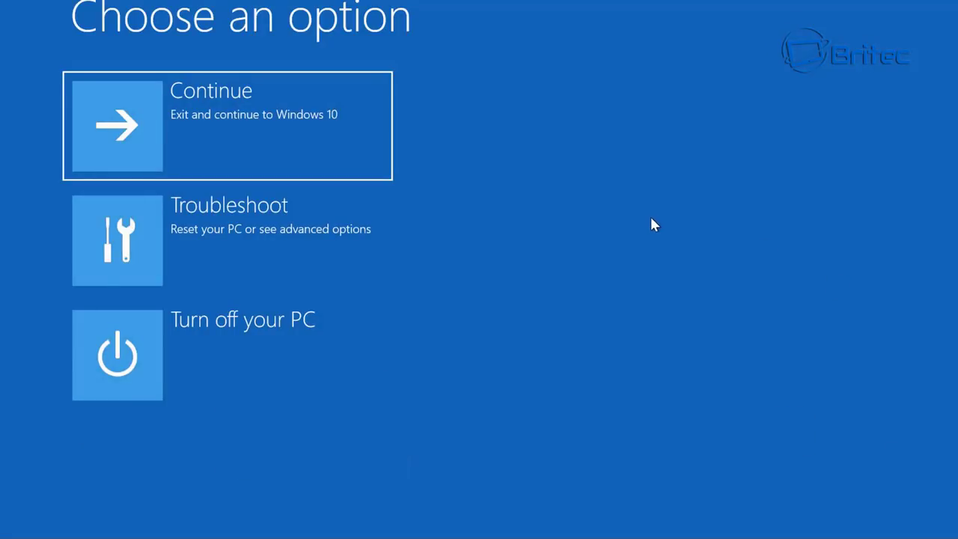
Go to Troubleshoot > Advanced options in the recovery menu.
{"action": "left_click", "coordinate": [332, 242]}
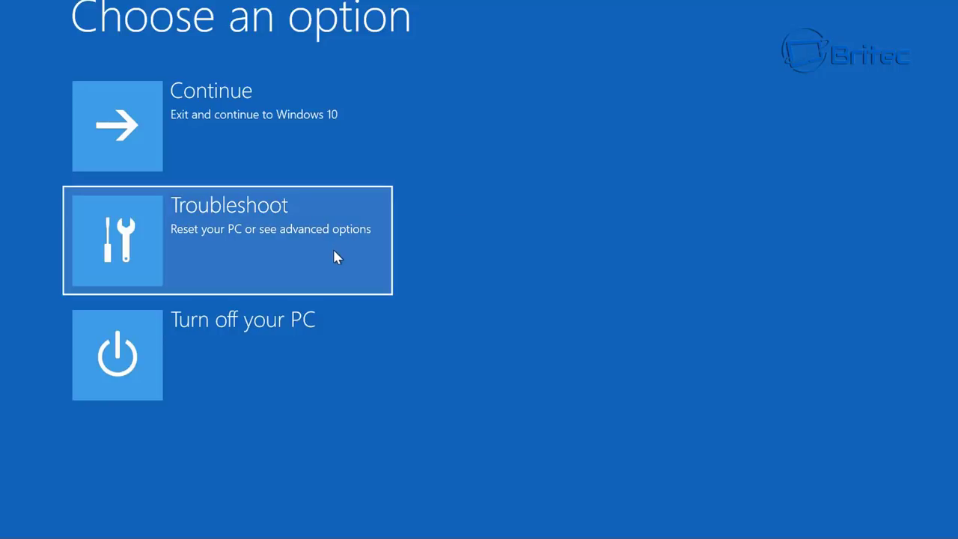
{"action": "left_click", "coordinate": [334, 252]}
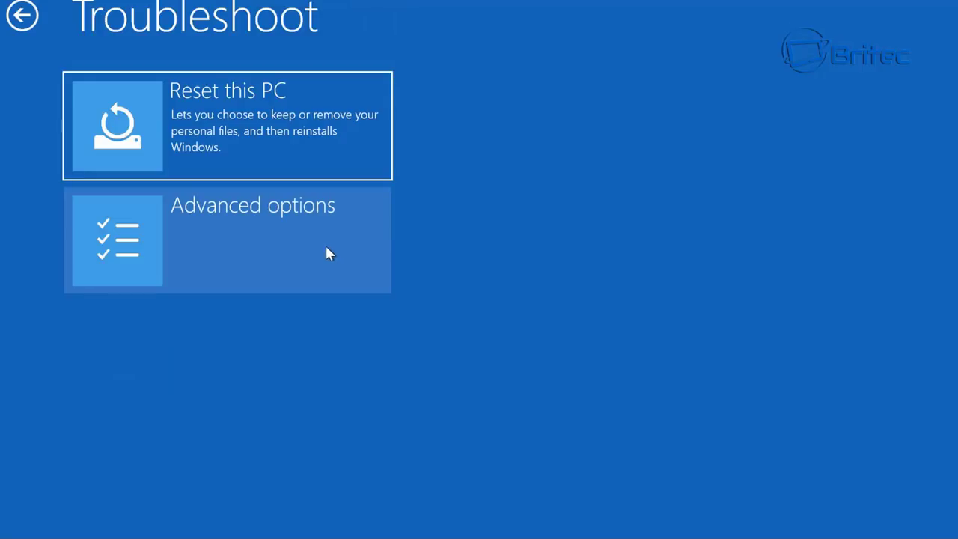
{"action": "left_click", "coordinate": [327, 249]}
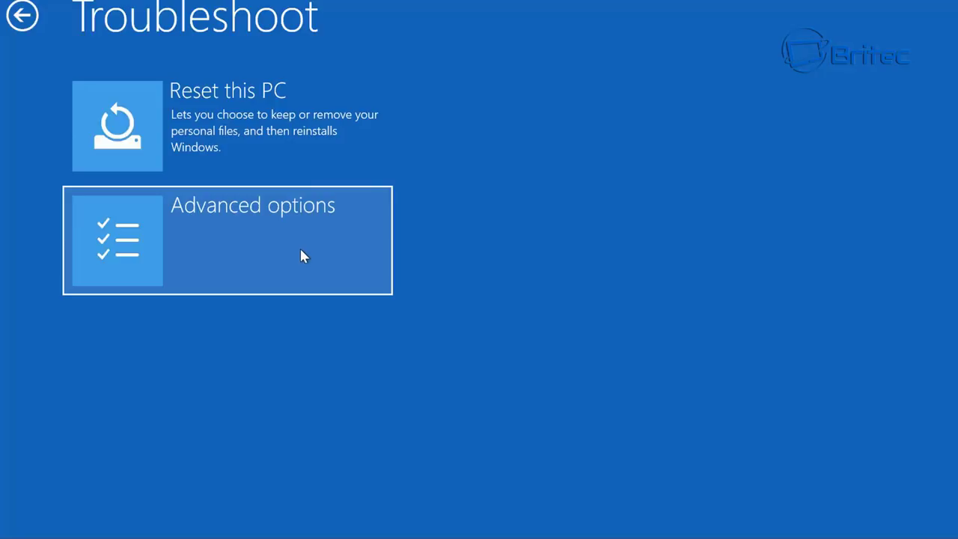
{"action": "left_click", "coordinate": [302, 251]}
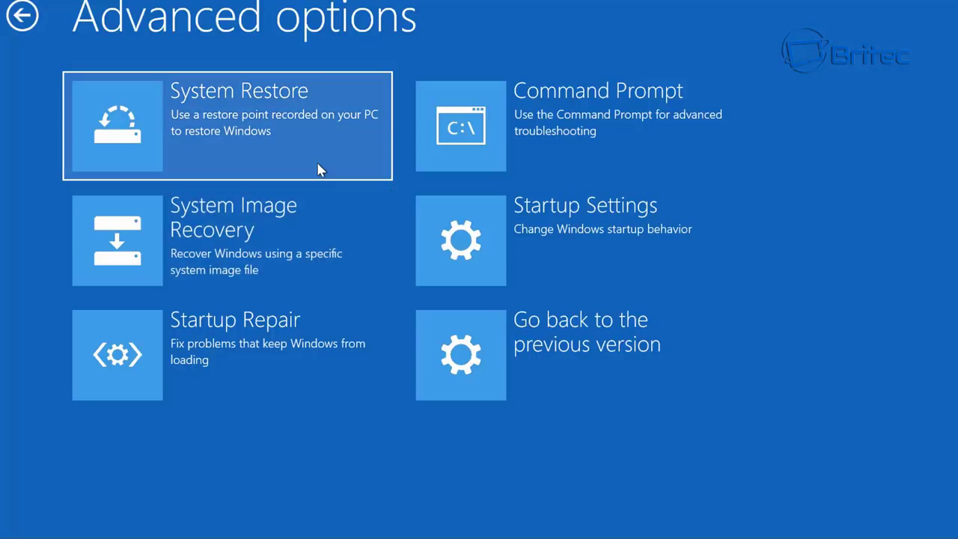
{"action": "left_click", "coordinate": [318, 170]}
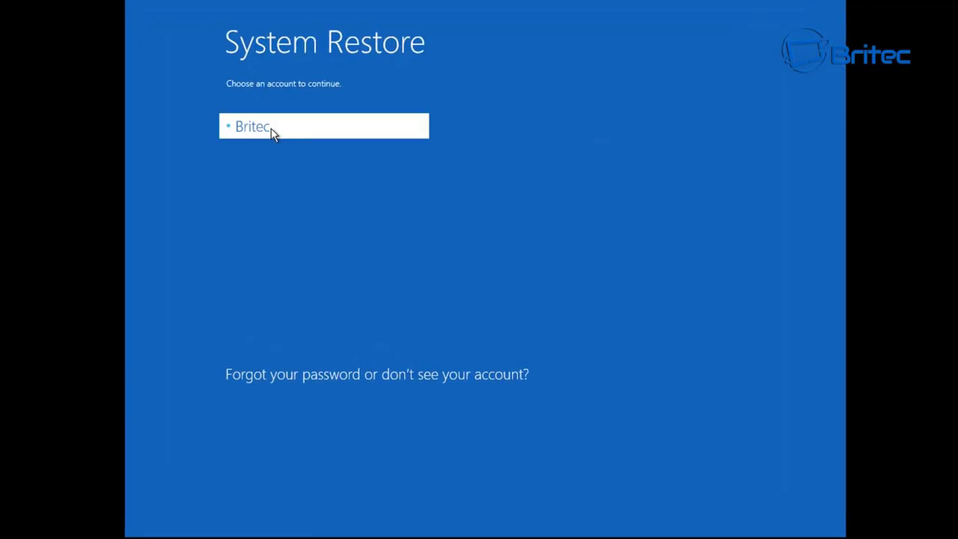
{"action": "left_click", "coordinate": [270, 129]}
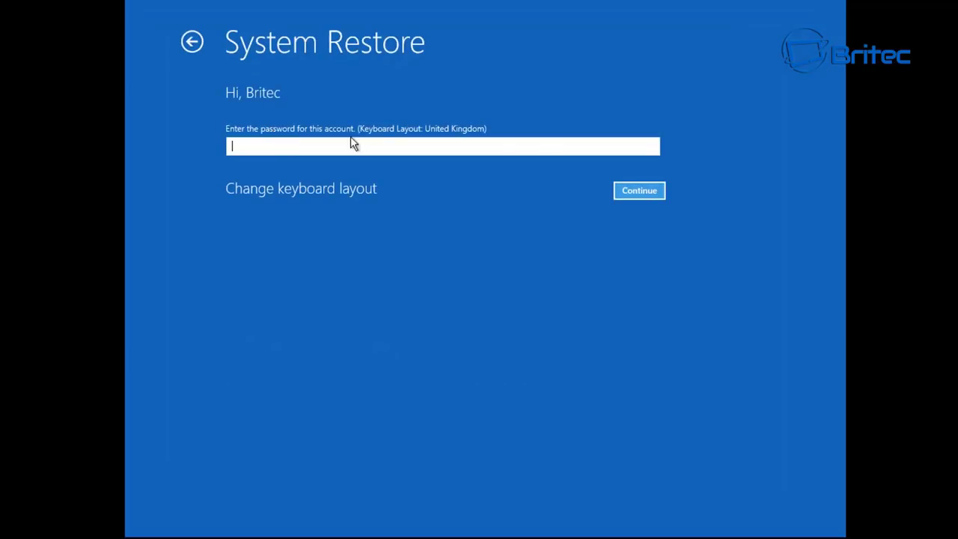
{"action": "left_click", "coordinate": [635, 192]}
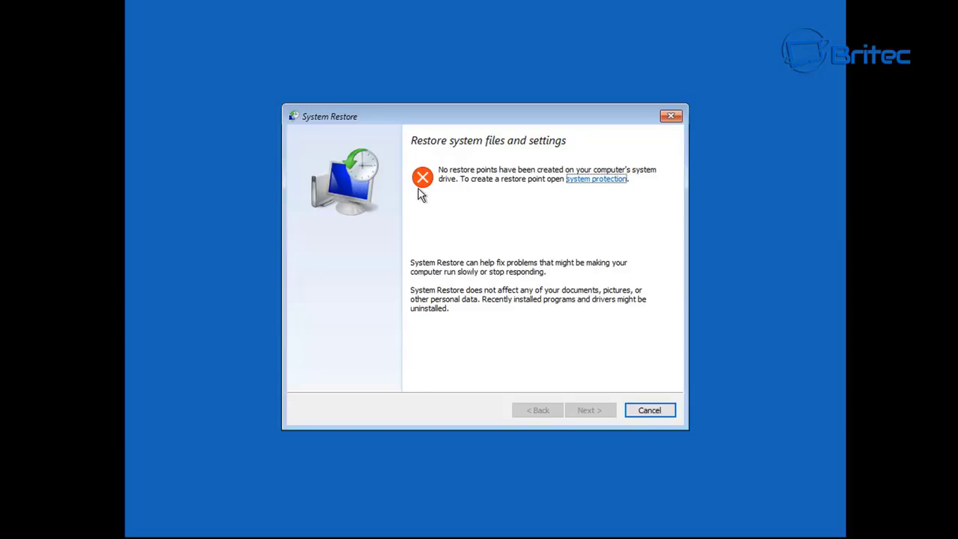
{"action": "left_click", "coordinate": [642, 410]}
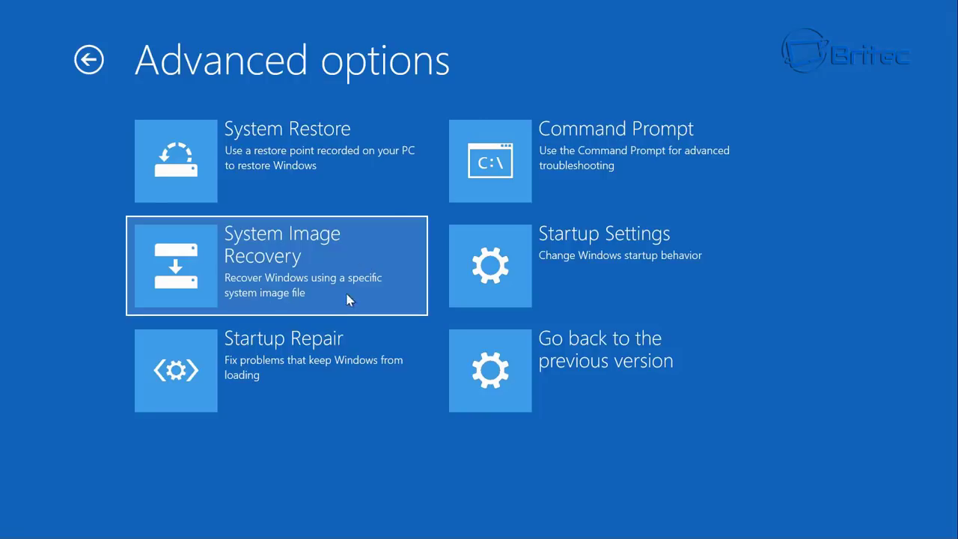
{"action": "left_click", "coordinate": [329, 385]}
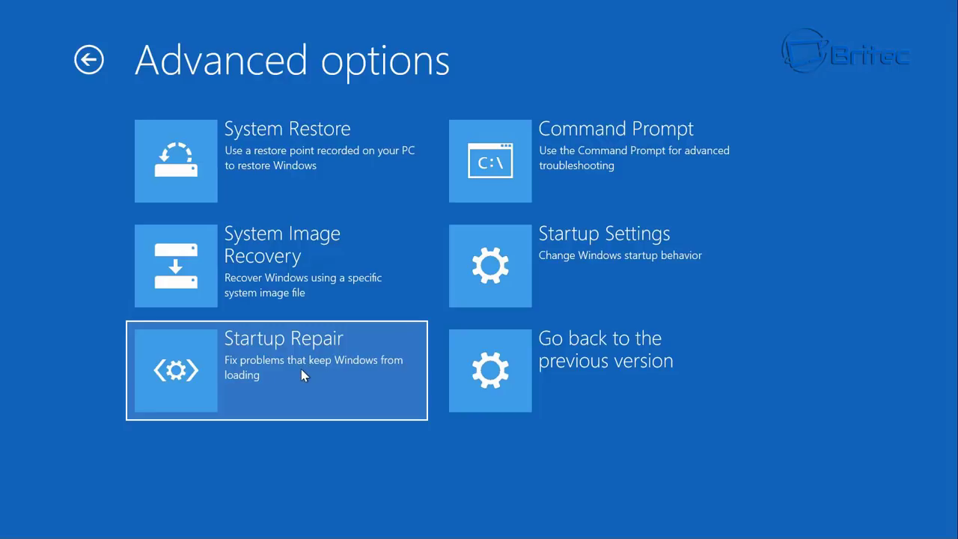
{"action": "key", "text": "Up"}
{"action": "key", "text": "Right"}
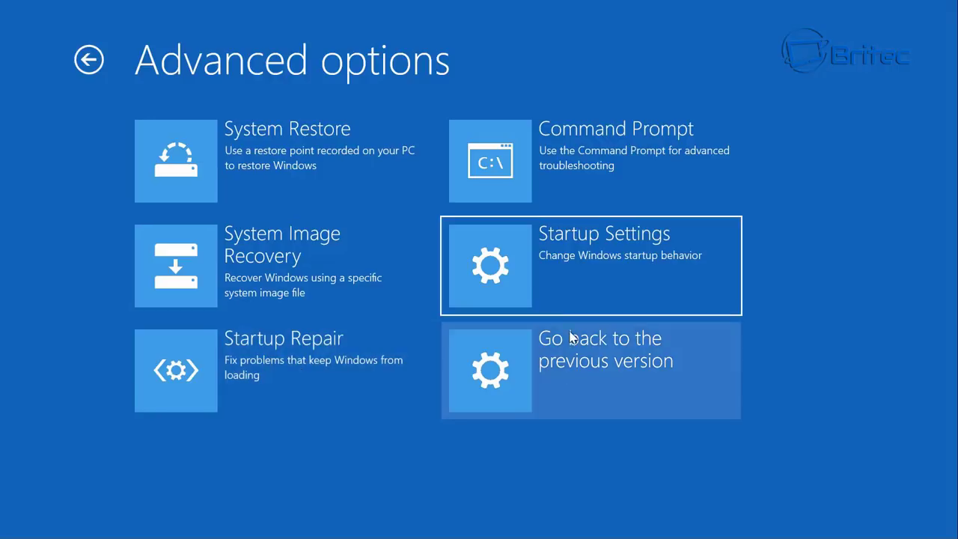
{"action": "left_click", "coordinate": [607, 285]}
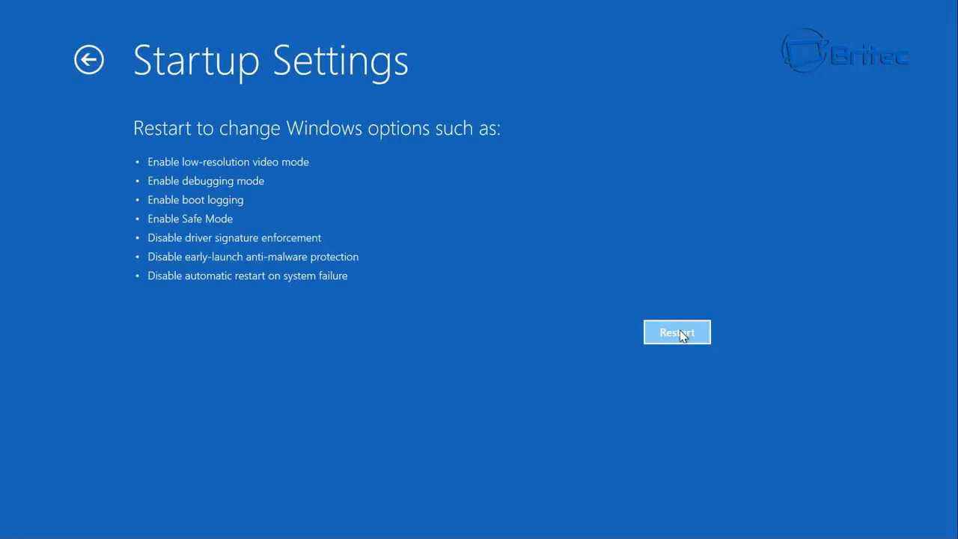
Restart from Startup Settings and pick option 4 to enable Safe Mode.
{"action": "left_click", "coordinate": [679, 332]}
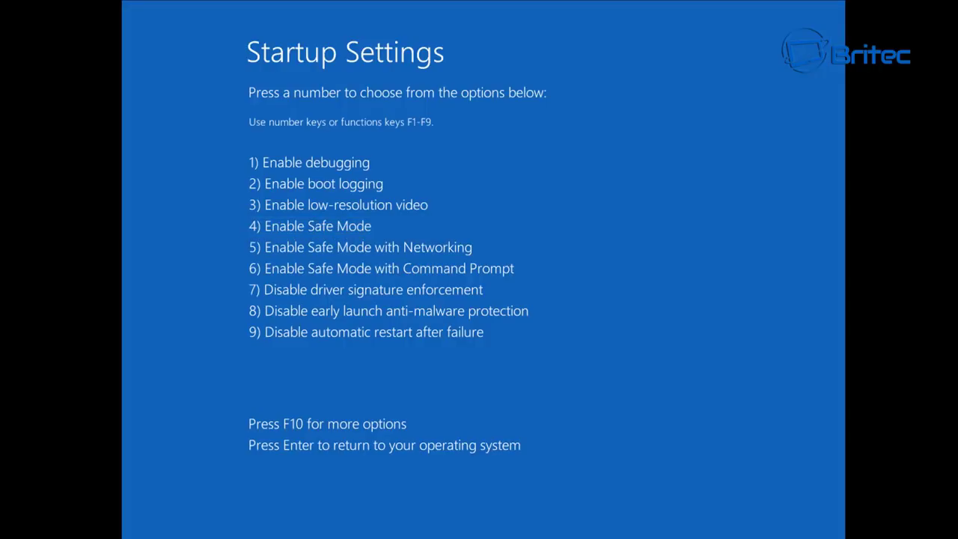
{"action": "key", "text": "4"}
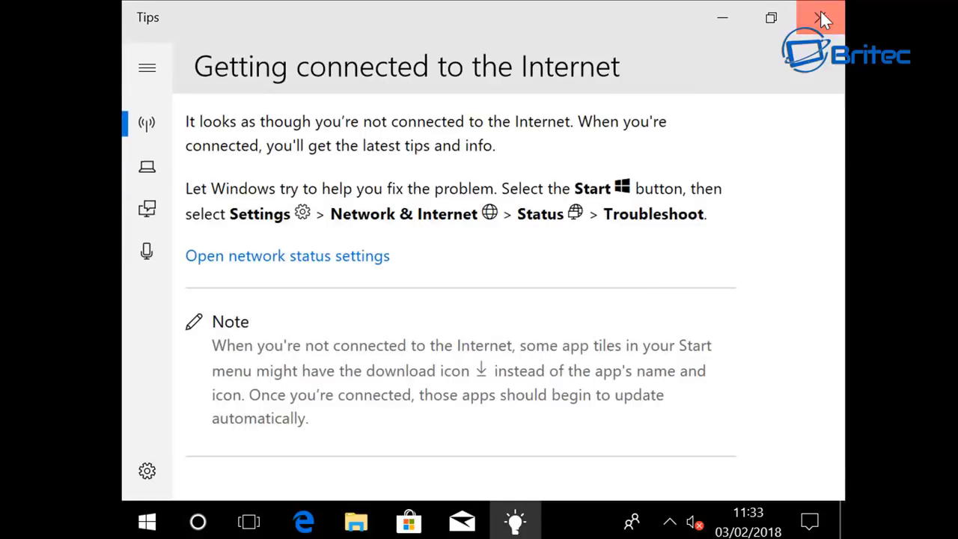
Close Tips and open Programs and Features in Control Panel via a 'control panel' search.
{"action": "left_click", "coordinate": [821, 17]}
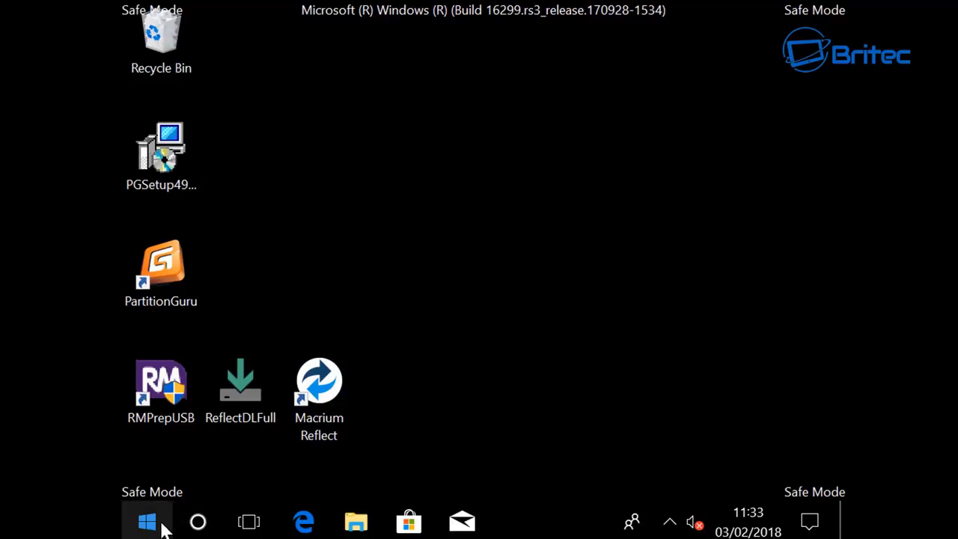
{"action": "left_click", "coordinate": [198, 524]}
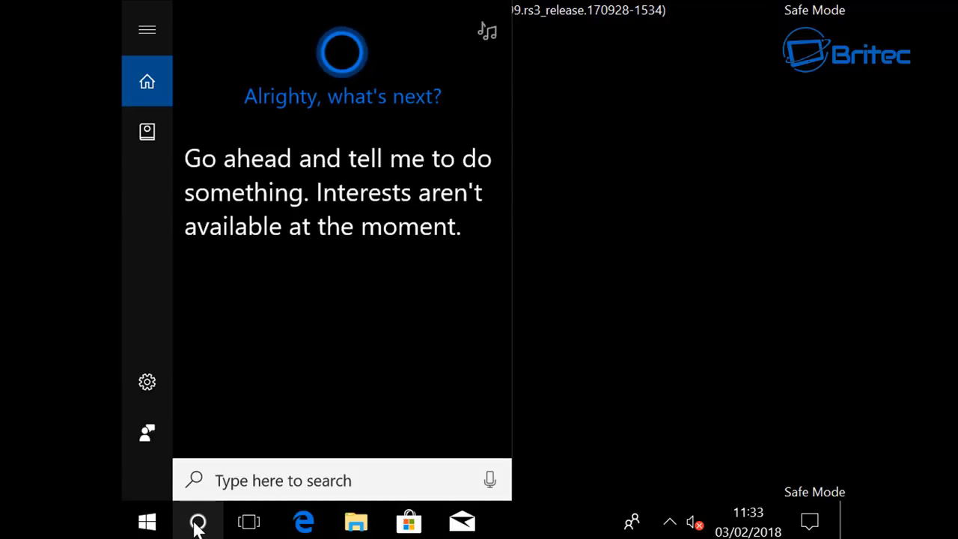
{"action": "type", "text": "control"}
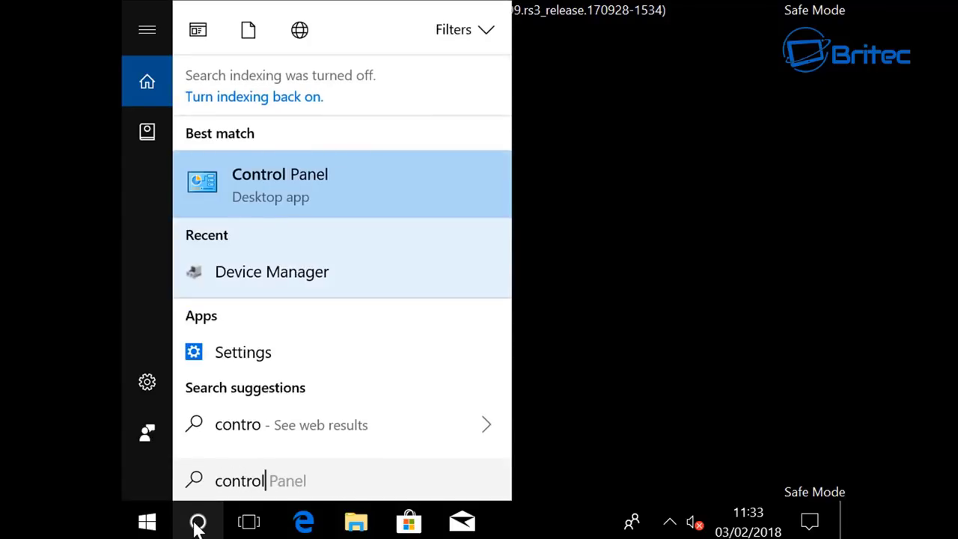
{"action": "type", "text": " pan"}
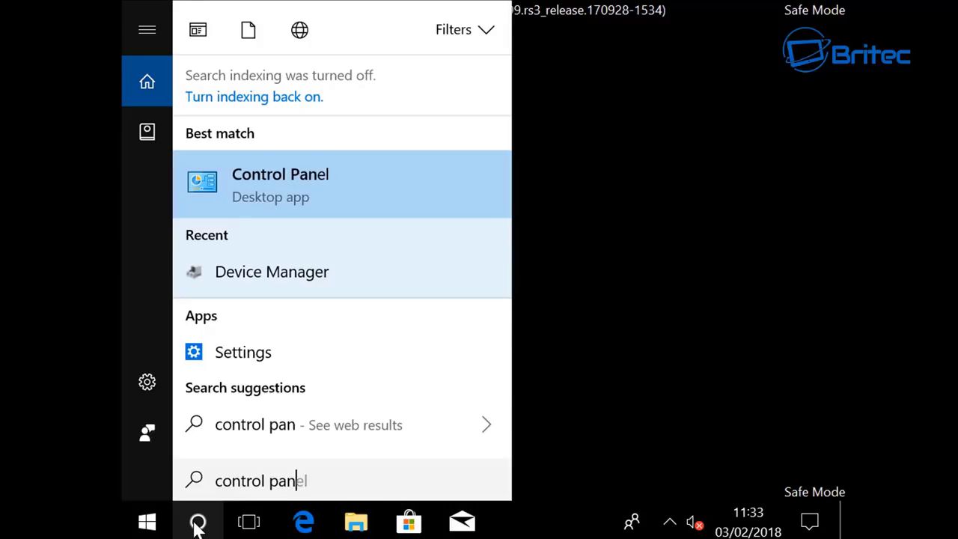
{"action": "type", "text": "el"}
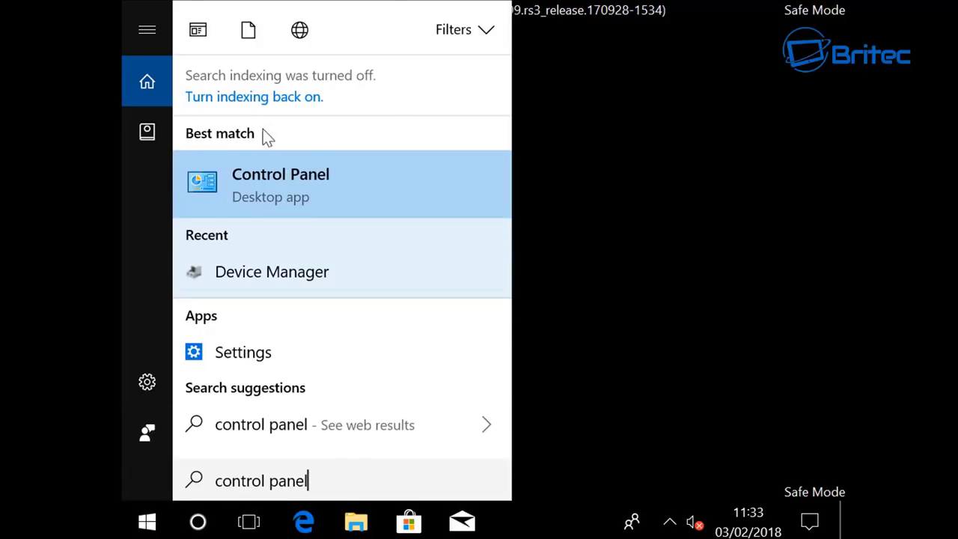
{"action": "left_click", "coordinate": [268, 187]}
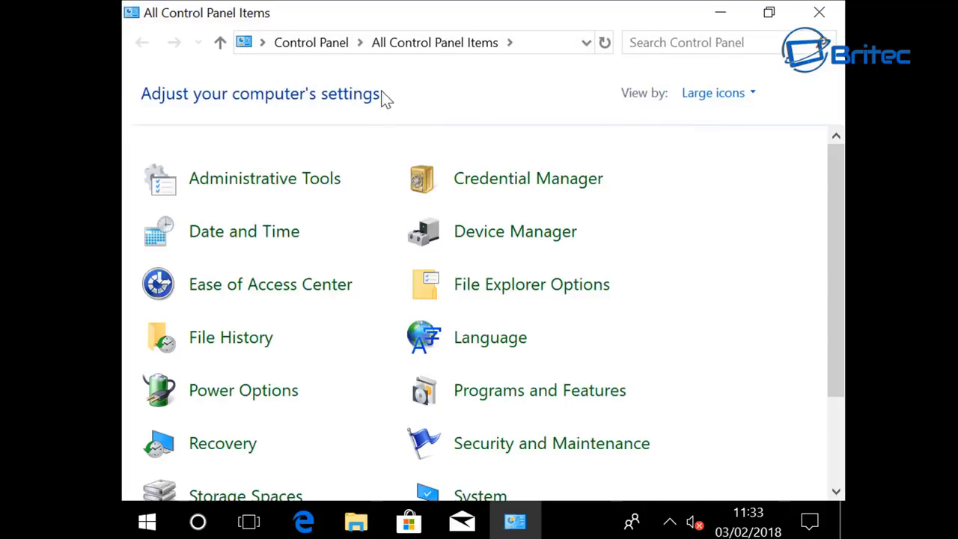
{"action": "scroll", "coordinate": [404, 329], "scroll_direction": "down", "scroll_amount": 1}
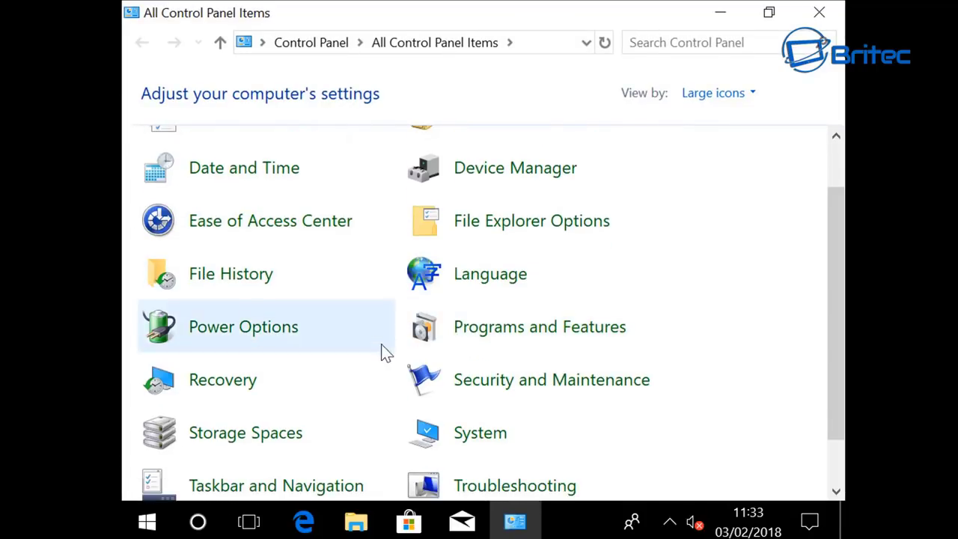
{"action": "left_click", "coordinate": [494, 338]}
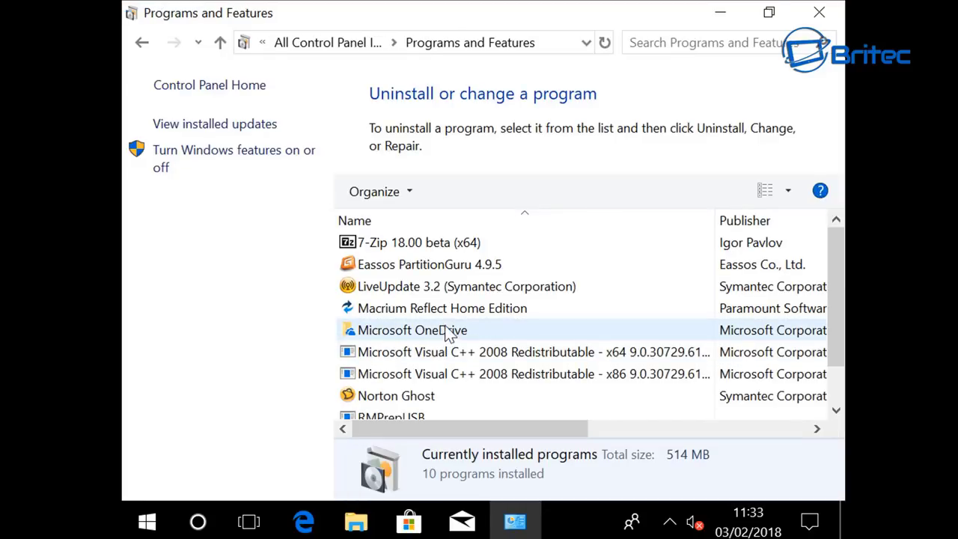
List installed updates, select KB4056892 and KB4058043, then close the window.
{"action": "left_click", "coordinate": [244, 126]}
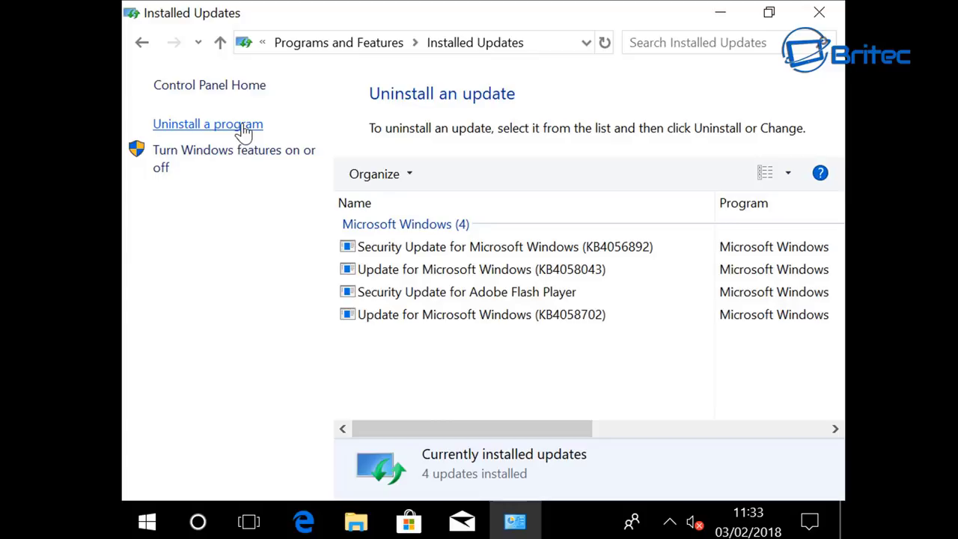
{"action": "left_click", "coordinate": [463, 251]}
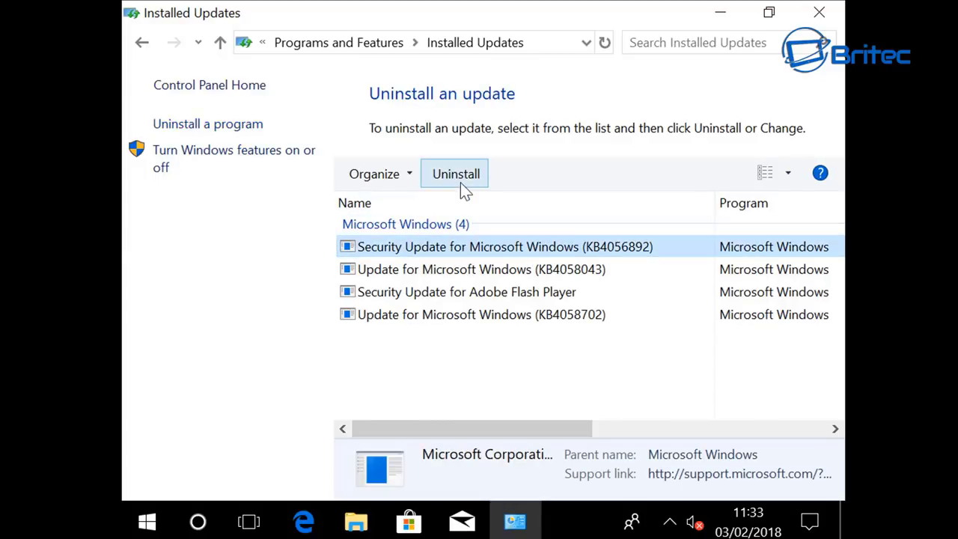
{"action": "left_click", "coordinate": [458, 271]}
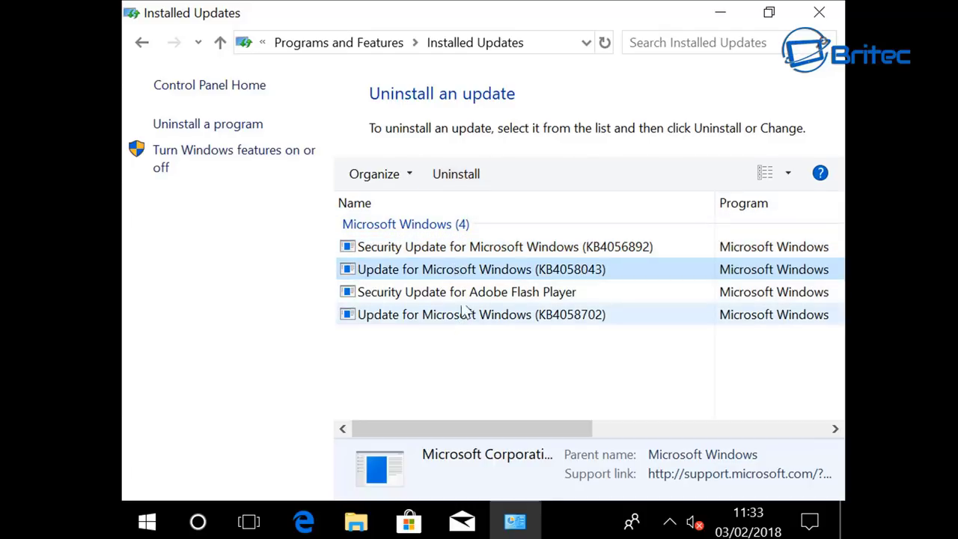
{"action": "left_click", "coordinate": [821, 14]}
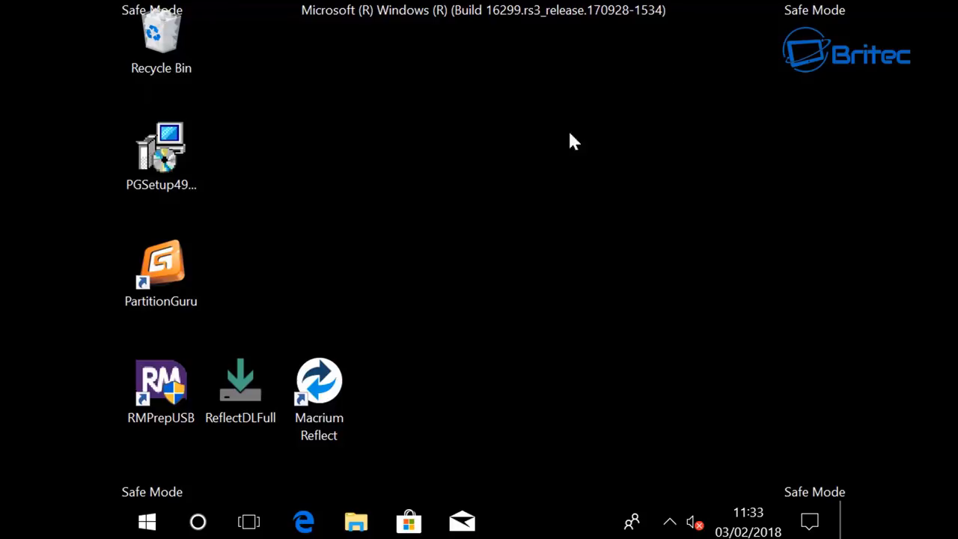
Search 'cmd' and launch Command Prompt as administrator, moving its window up slightly.
{"action": "left_click", "coordinate": [198, 524]}
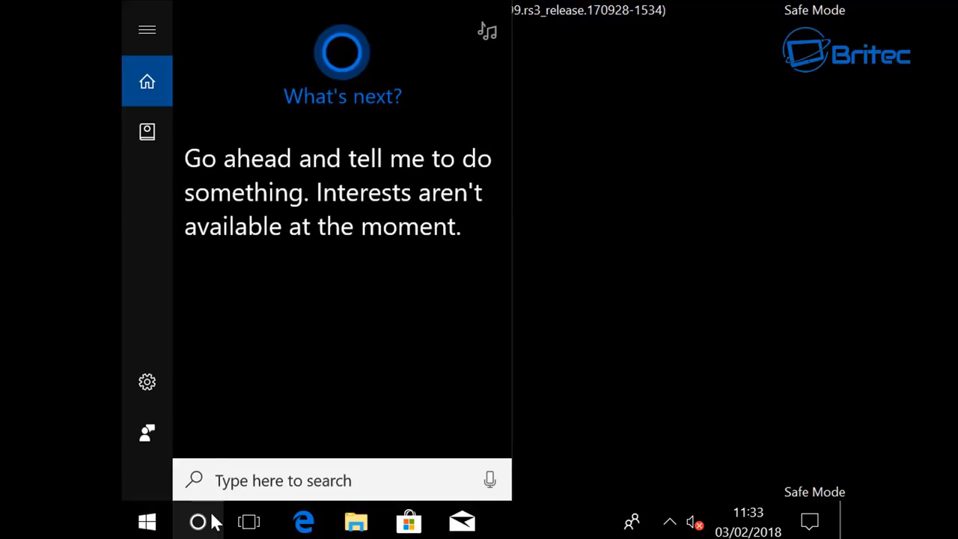
{"action": "type", "text": "cmd"}
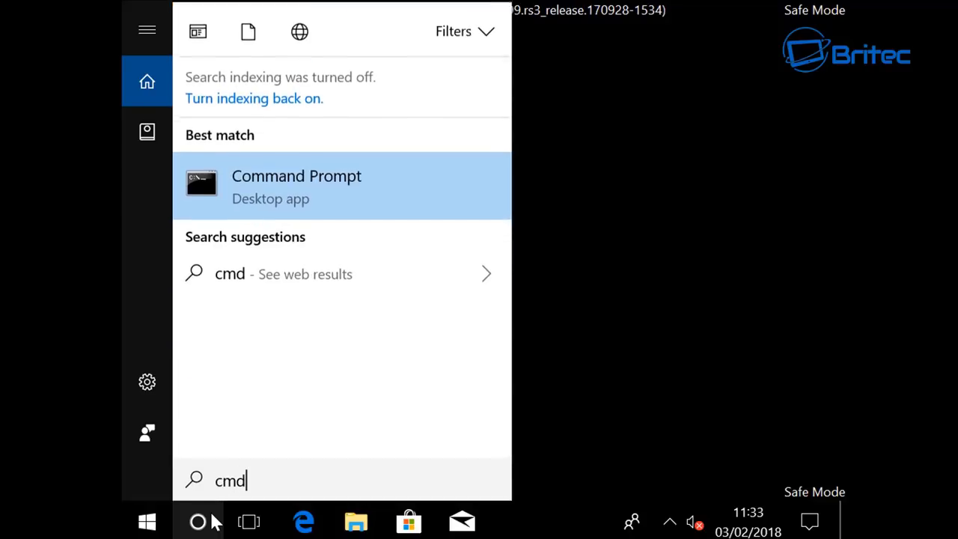
{"action": "right_click", "coordinate": [271, 177]}
{"action": "left_click", "coordinate": [316, 204]}
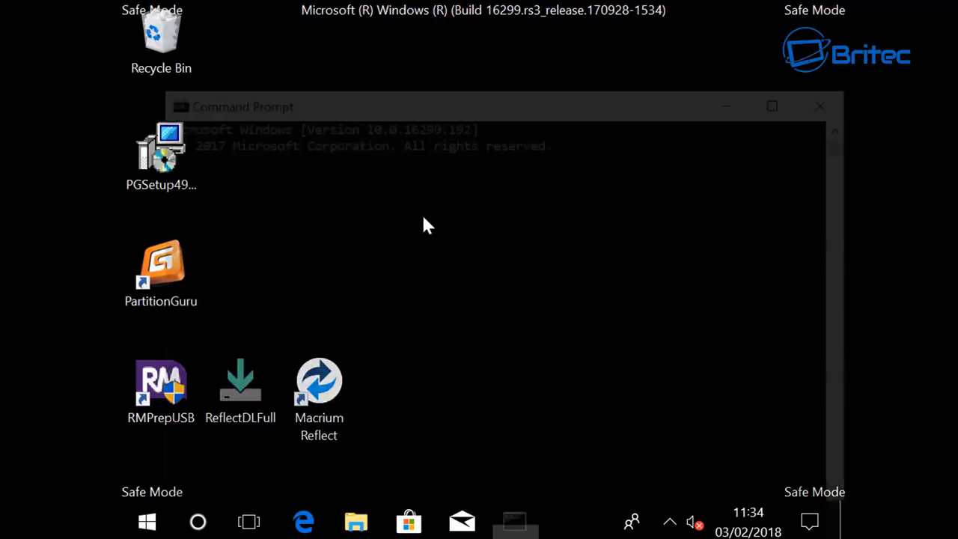
{"action": "left_click_drag", "start_coordinate": [421, 99], "coordinate": [412, 49]}
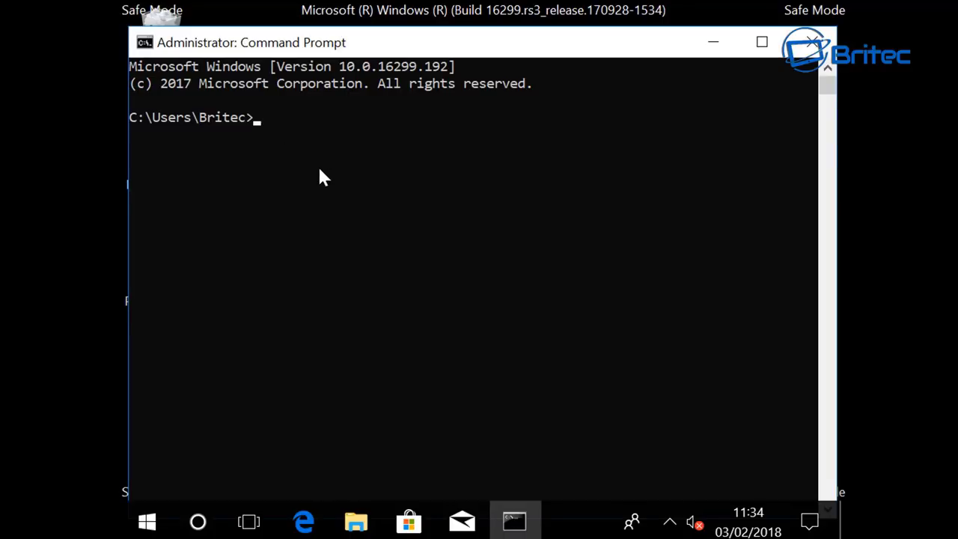
Enter the 'sfc /scannow' command at the administrator prompt, then close the window.
{"action": "type", "text": "sfc"}
{"action": "type", "text": "/scannow"}
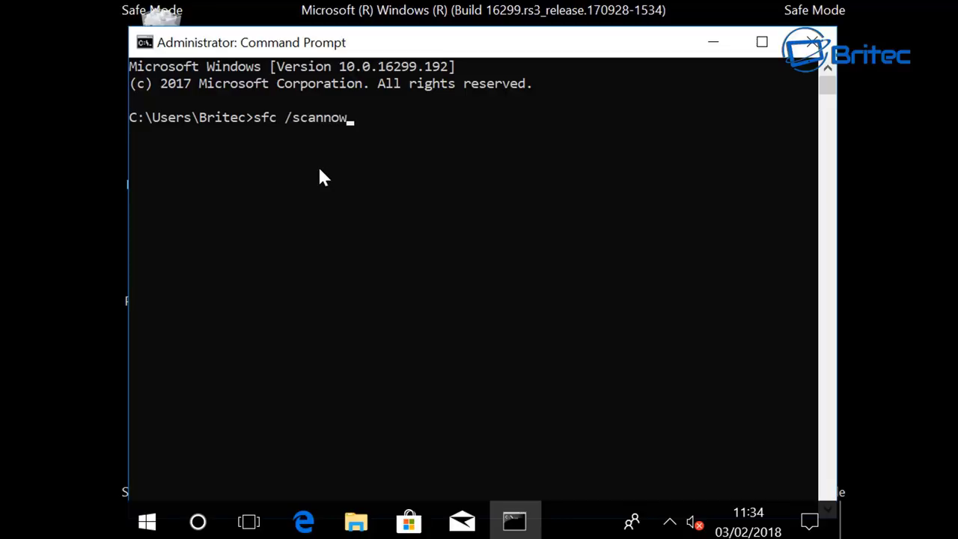
{"action": "left_click", "coordinate": [811, 43]}
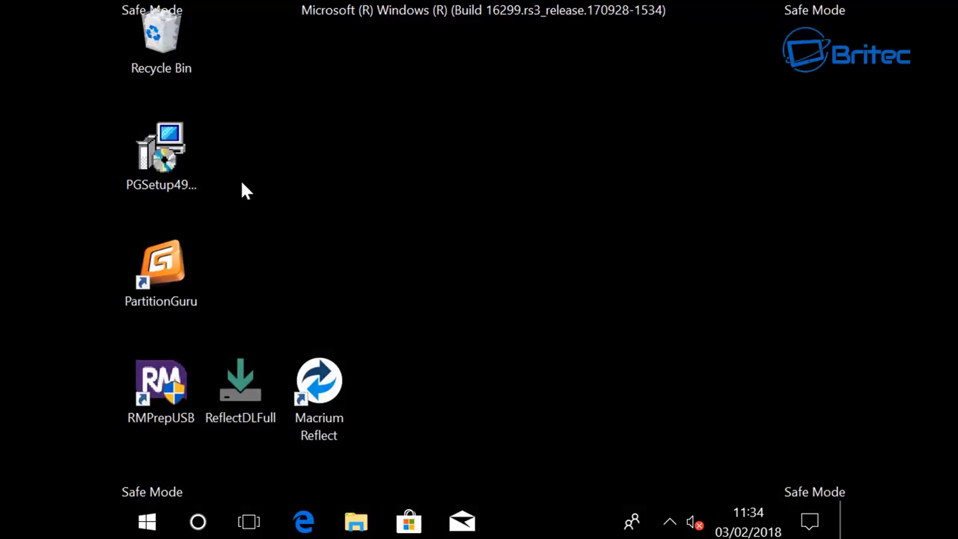
Restart Windows from the Start menu's power options into the recovery environment.
{"action": "left_click", "coordinate": [147, 523]}
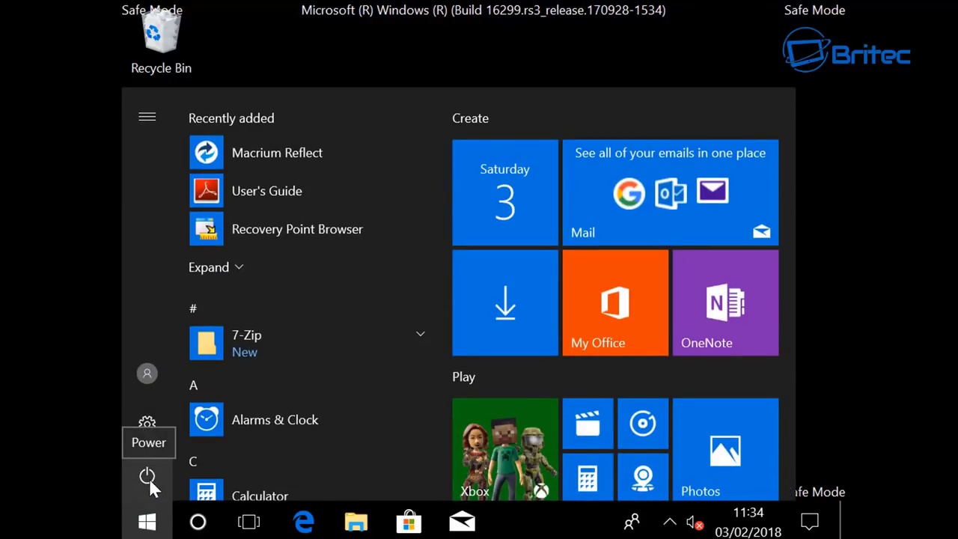
{"action": "left_click", "coordinate": [149, 478]}
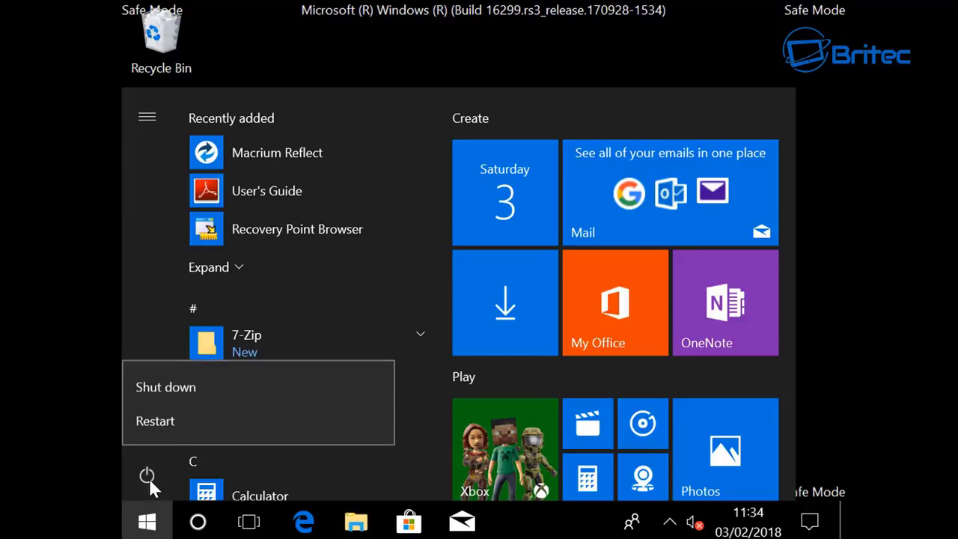
{"action": "left_click", "coordinate": [170, 425]}
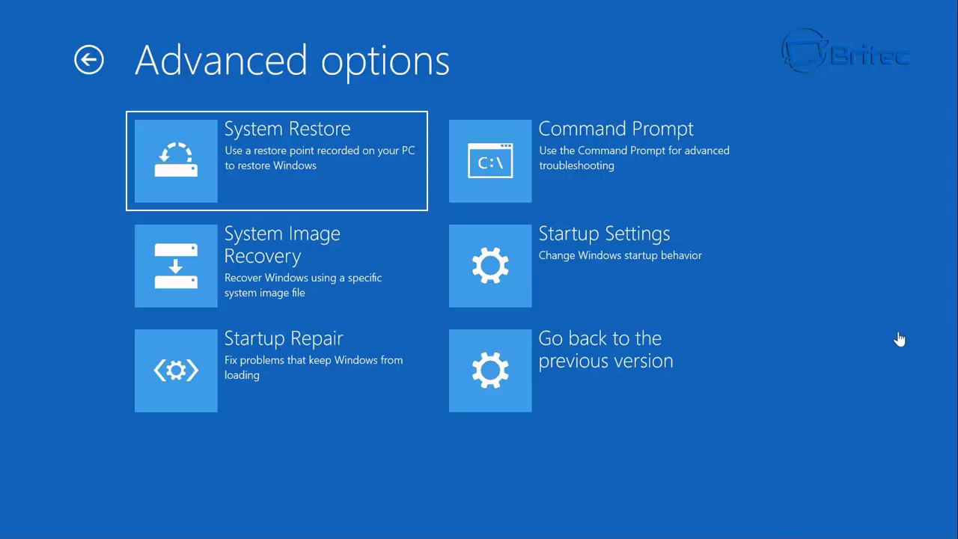
Step through the Advanced options tiles: System Image Recovery, Startup Settings, Go back to the previous version.
{"action": "key", "text": "Down"}
{"action": "key", "text": "Right"}
{"action": "key", "text": "Down"}
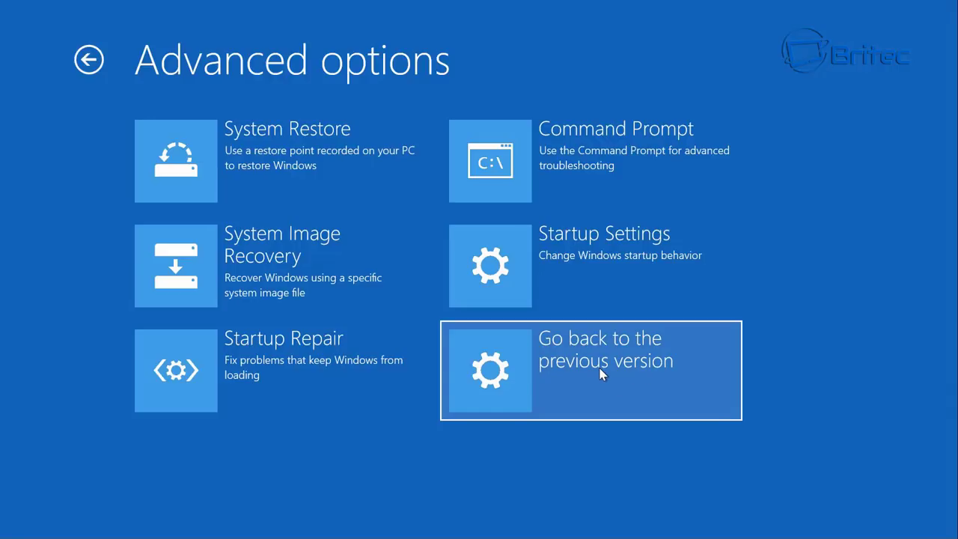
Go back to Troubleshoot and choose Reset this PC to see Keep my files and Remove everything.
{"action": "left_click", "coordinate": [86, 60]}
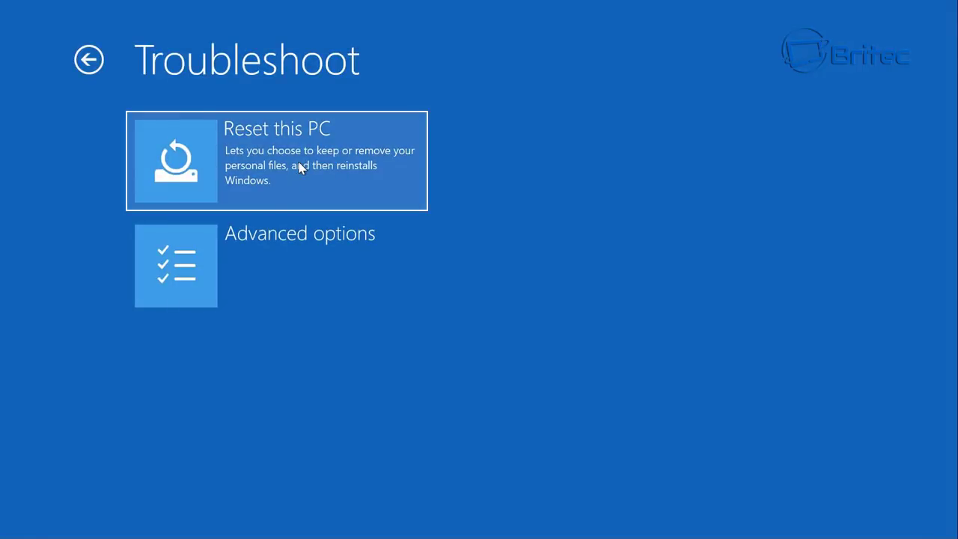
{"action": "left_click", "coordinate": [299, 168]}
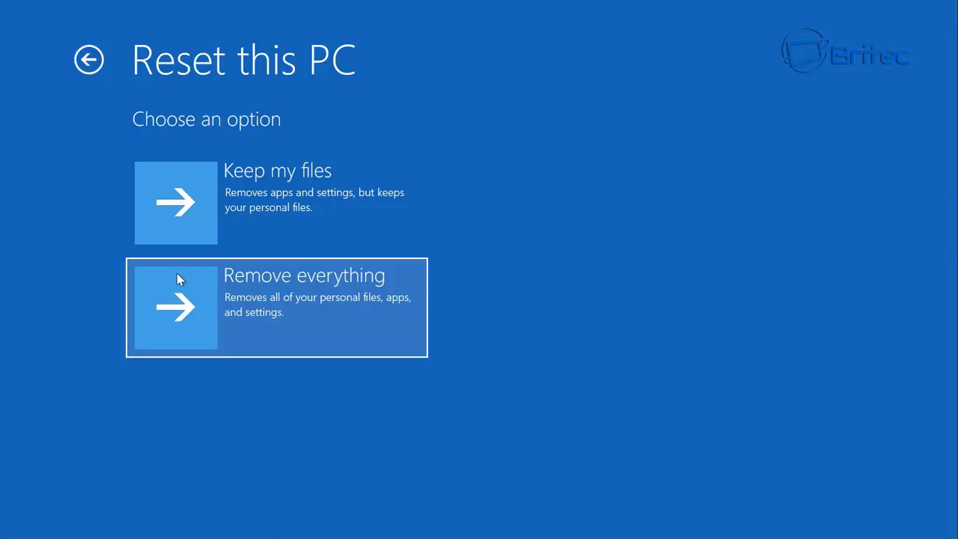
Highlight Keep my files, then subscribe to the Britec channel in the browser (206K).
{"action": "key", "text": "Up"}
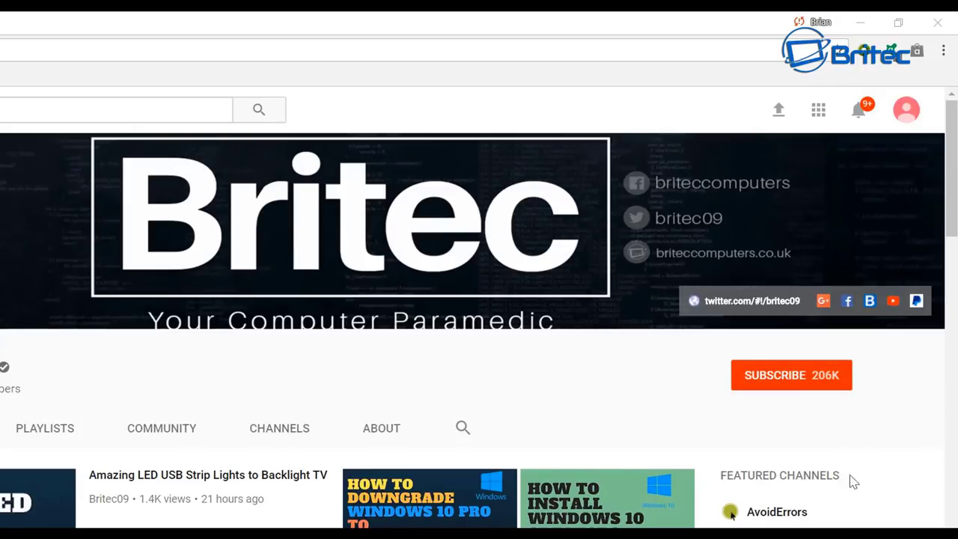
{"action": "left_click", "coordinate": [804, 388]}
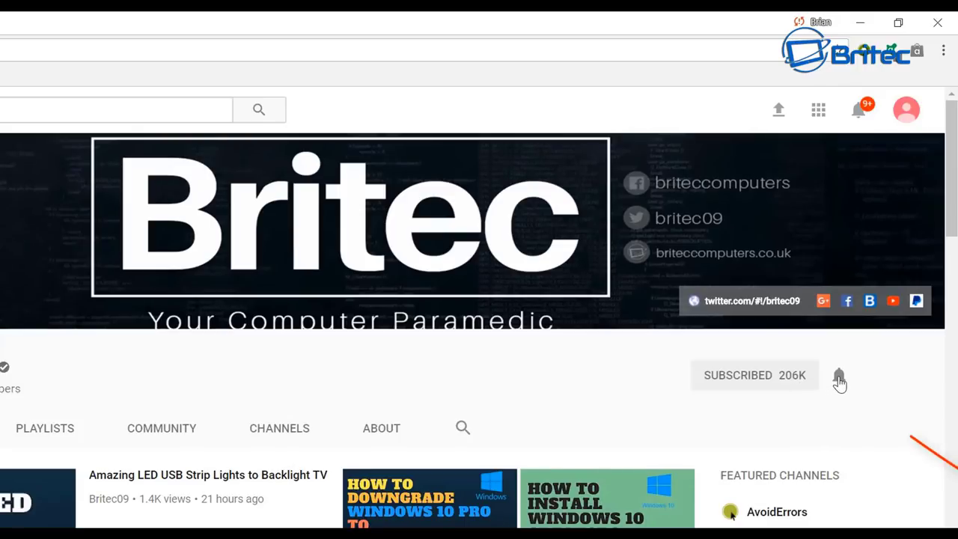